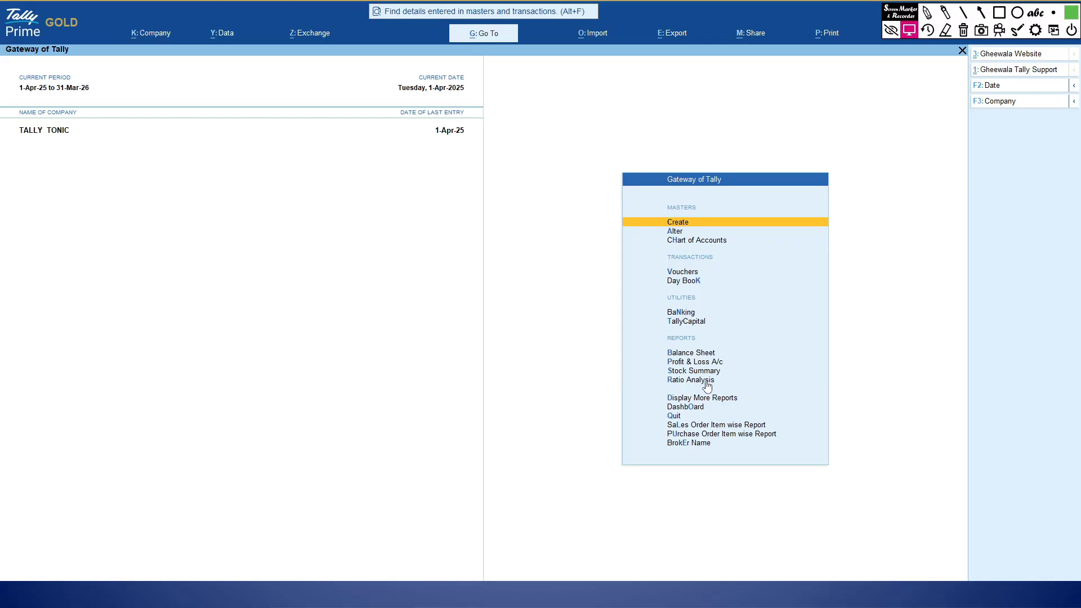
- Open the company features of TALLY TONIC and examine the Maintain Inventory option
key(F11)
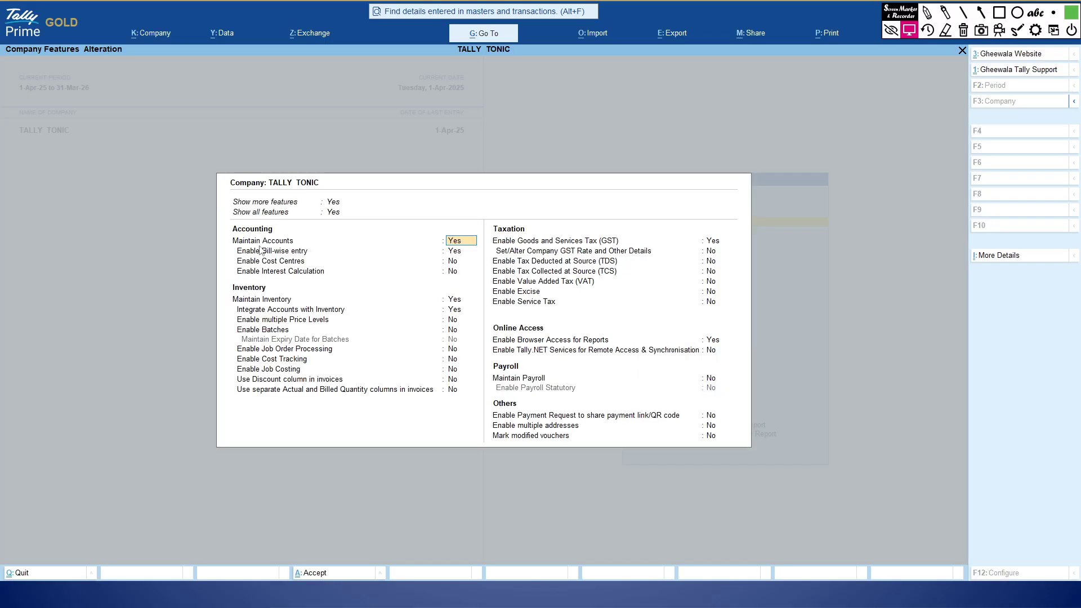
click(333, 205)
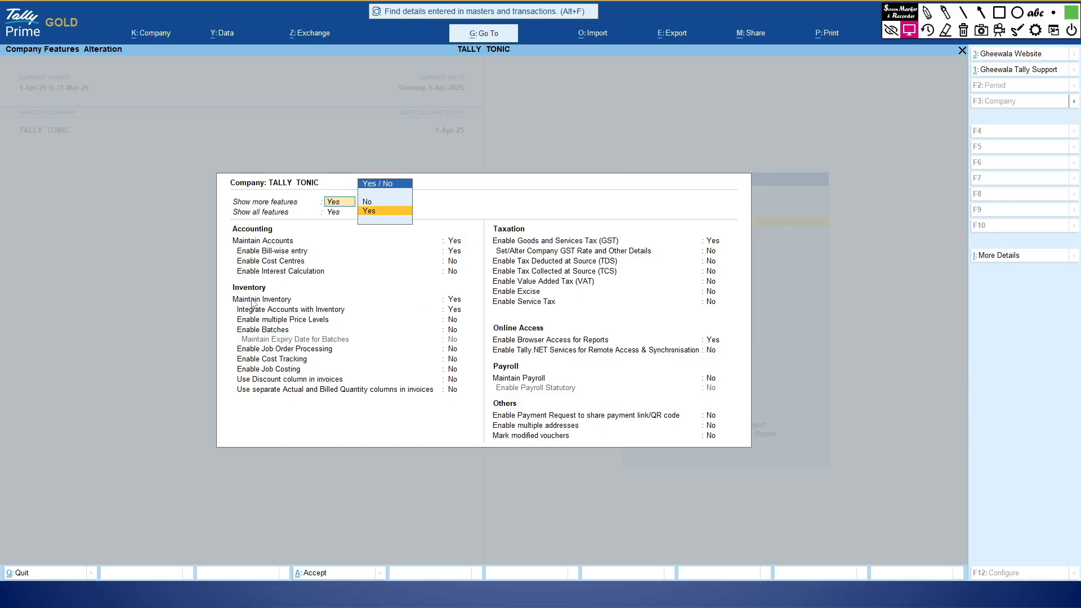
click(1002, 16)
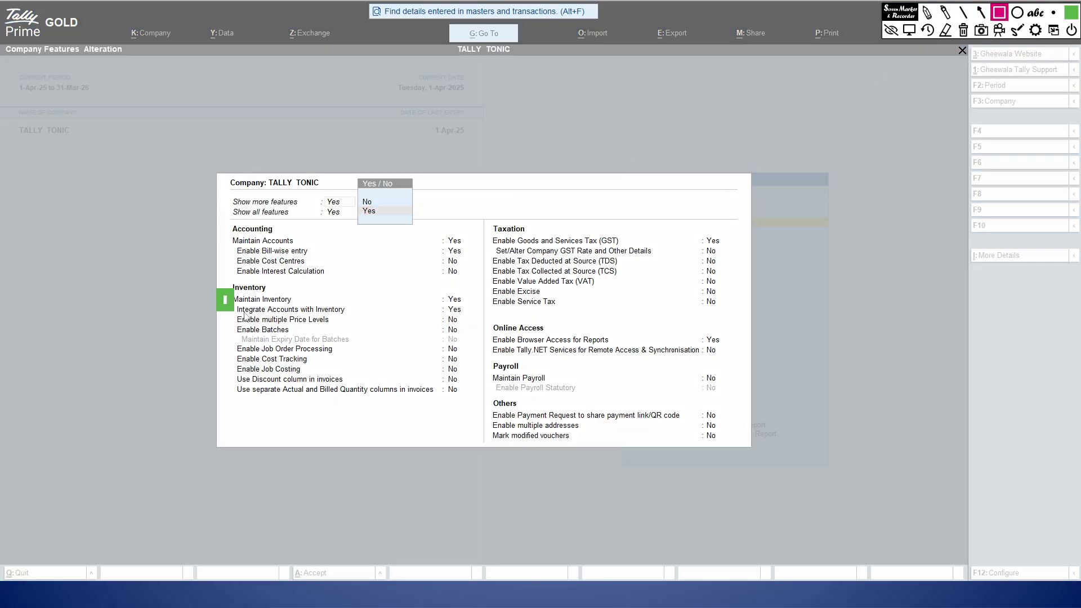
drag(245, 315, 486, 317)
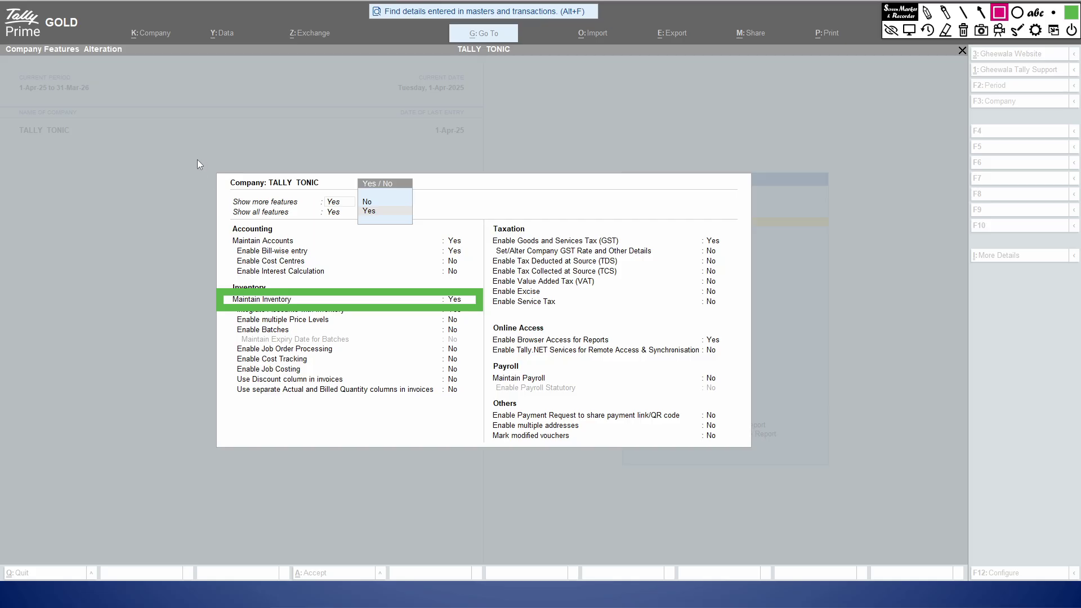
click(909, 31)
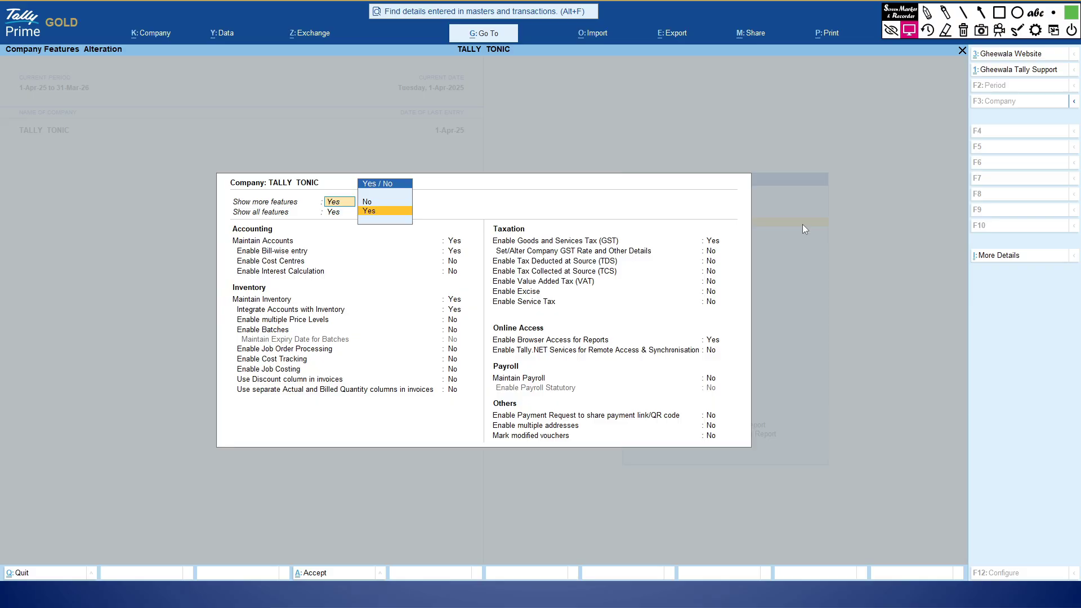
- Set Maintain Inventory to No in the company features
key(Return)
key(Return)
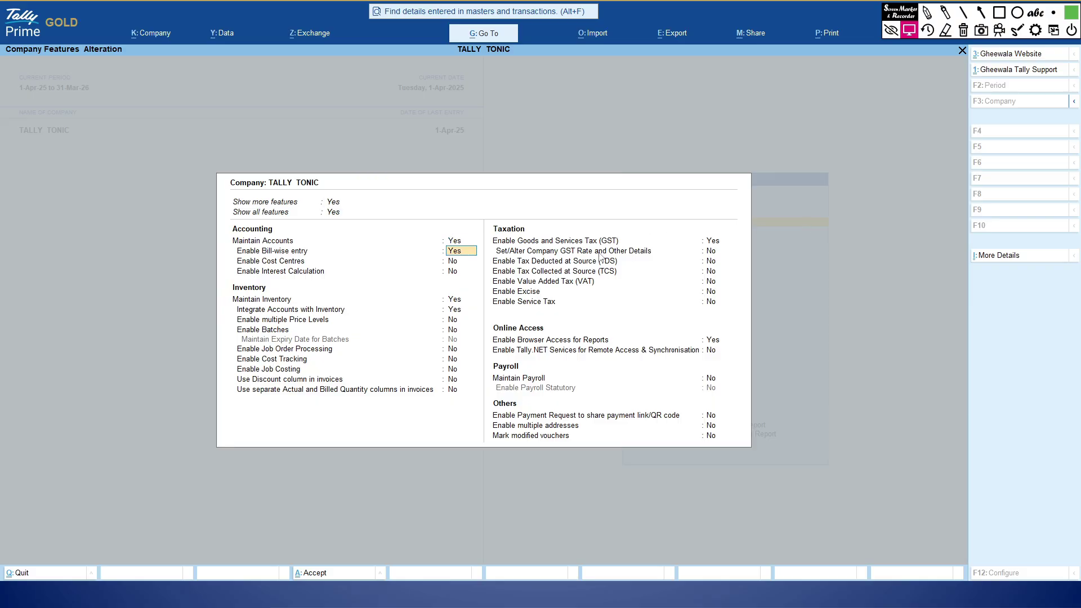
key(Return)
key(Return)
key(Return)
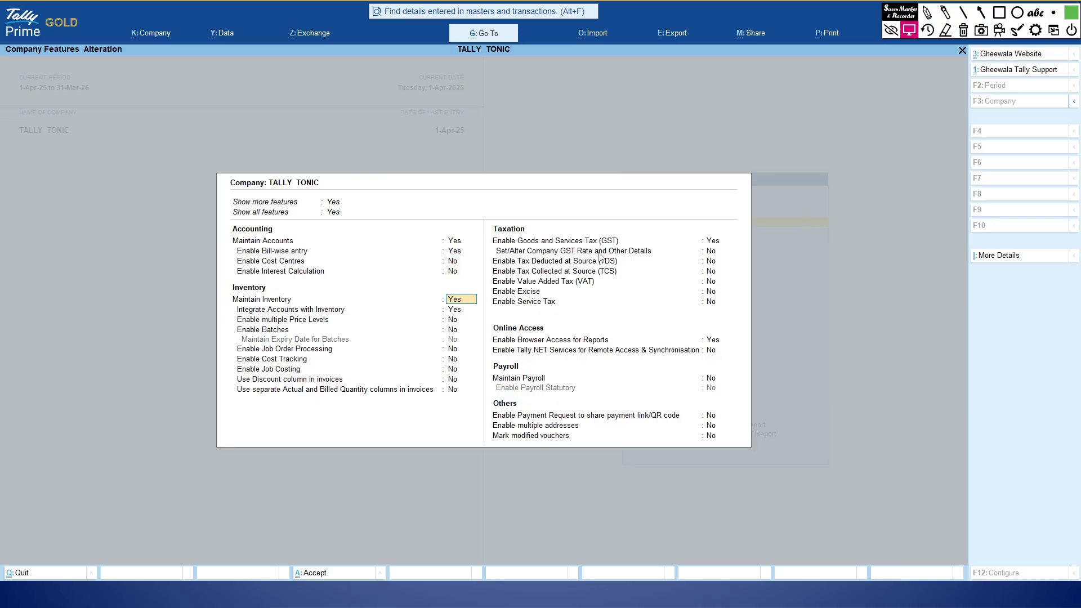
key(n)
key(Return)
- Set Maintain Inventory to Yes and accept the company features
key(Up)
key(Up)
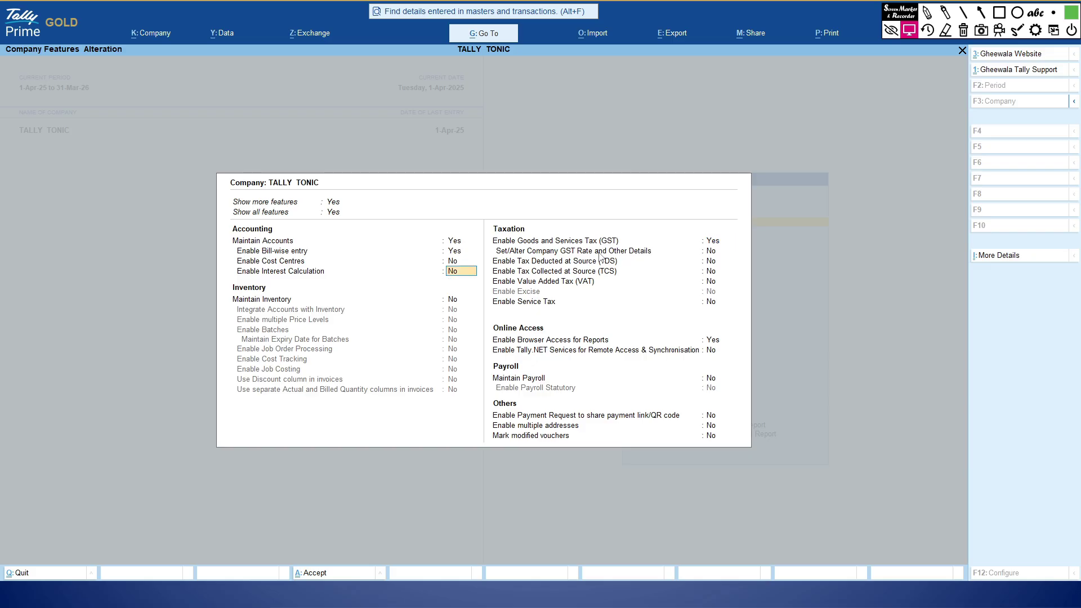
key(Down)
key(y)
key(Return)
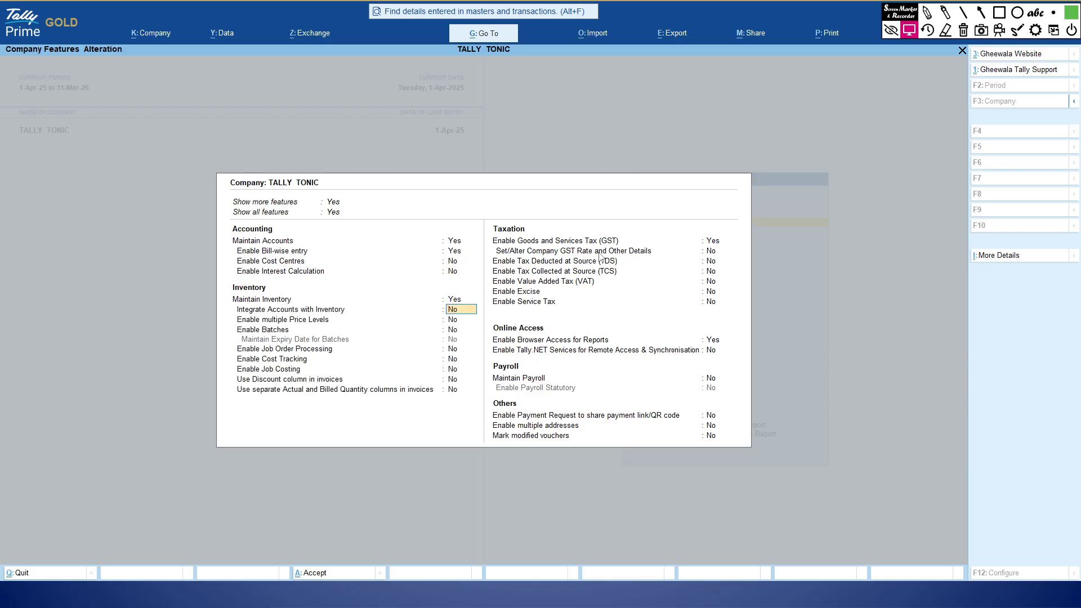
key(ctrl+a)
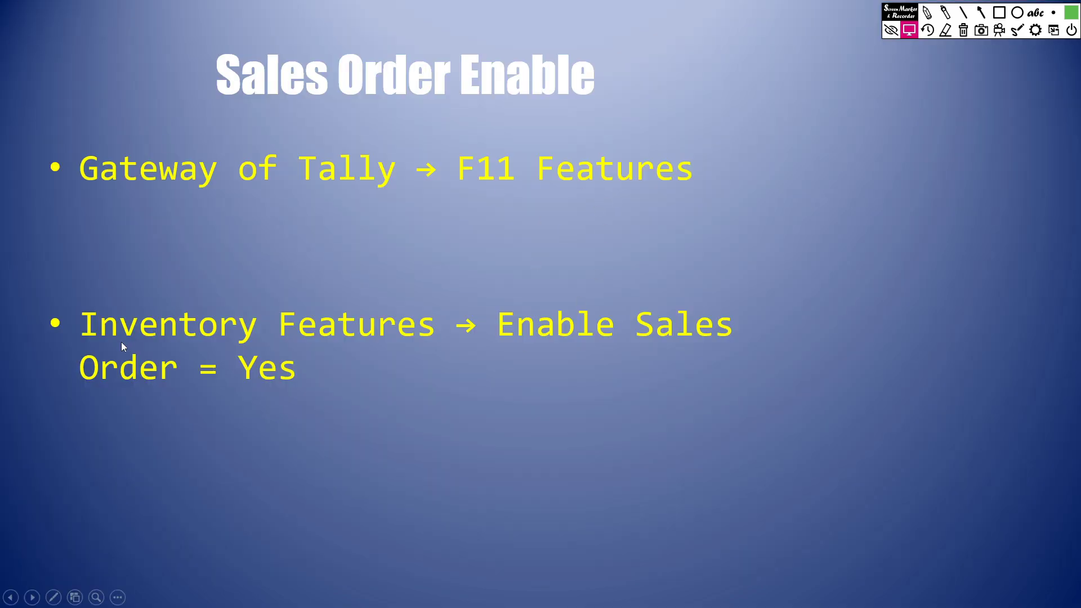
click(510, 448)
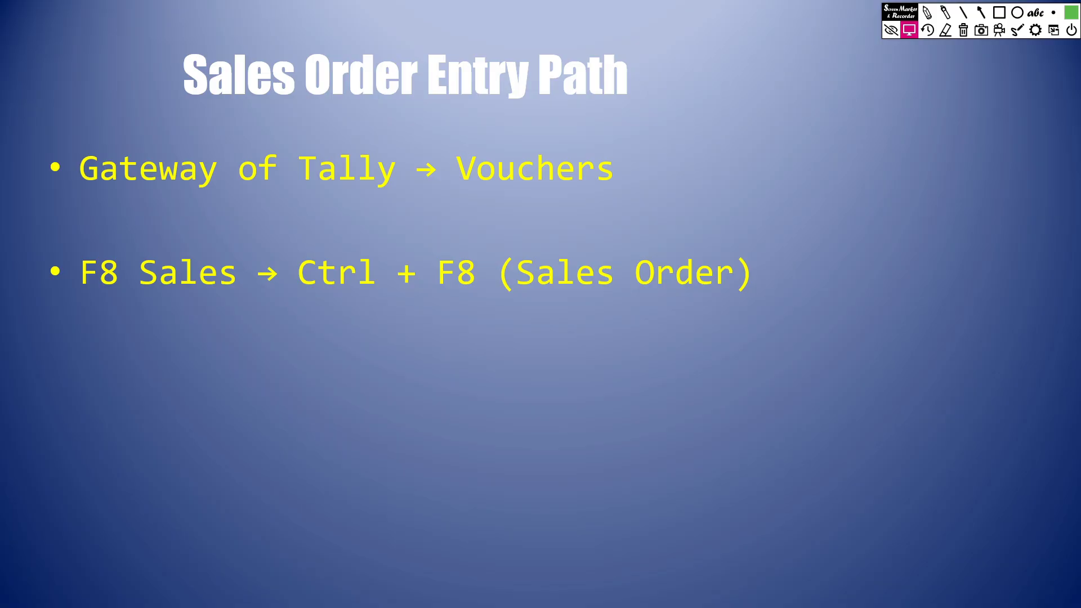
- Switch back to TallyPrime, return to the Gateway of Tally and open a new Sales Order voucher
key(alt+Tab)
key(Escape)
key(Escape)
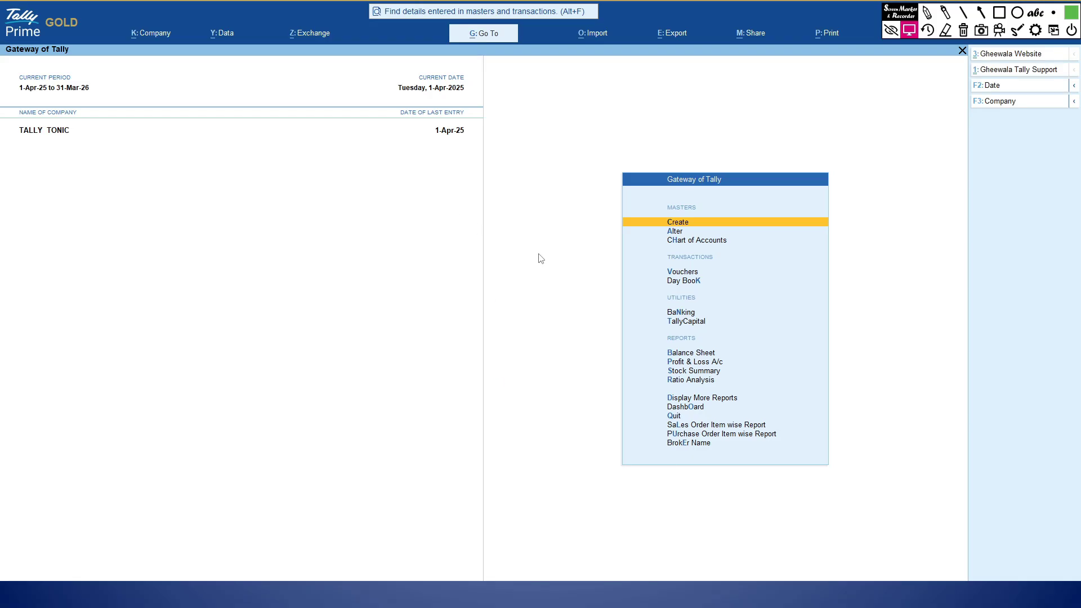
key(v)
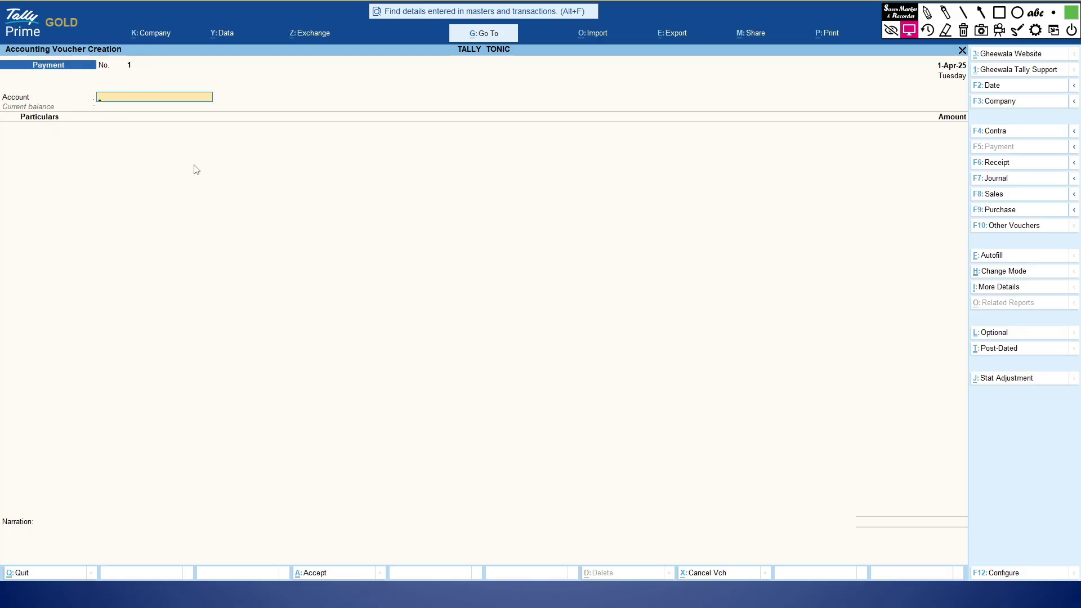
key(F8)
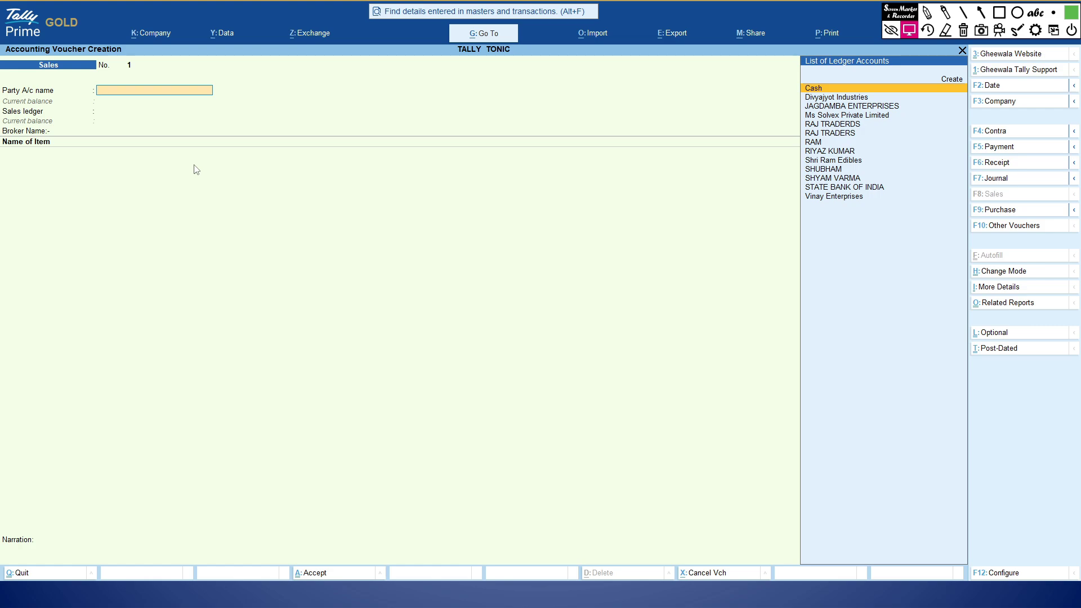
key(ctrl)
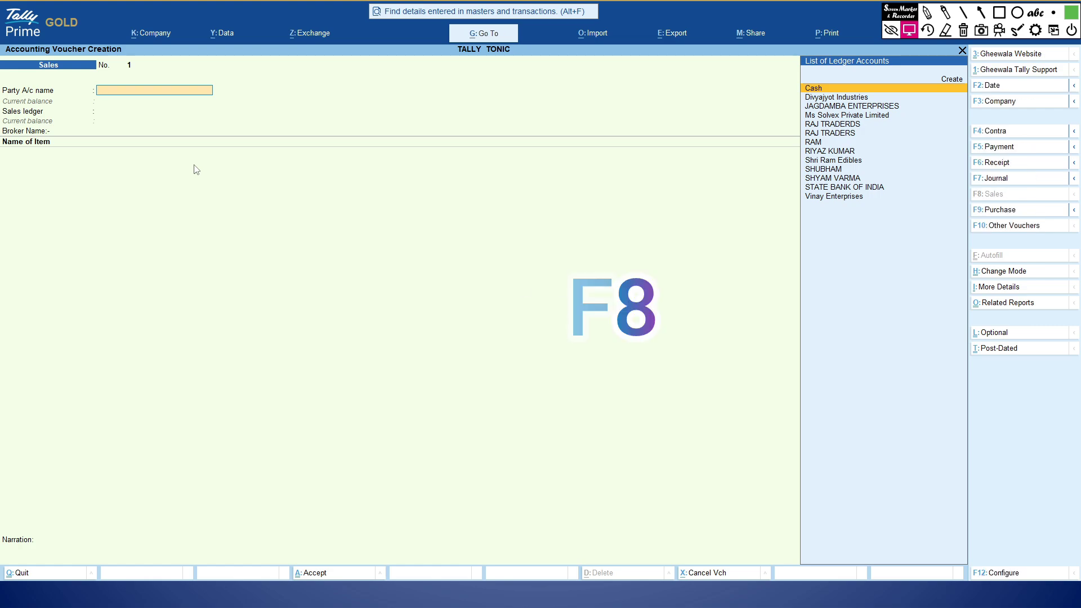
key(ctrl+F8)
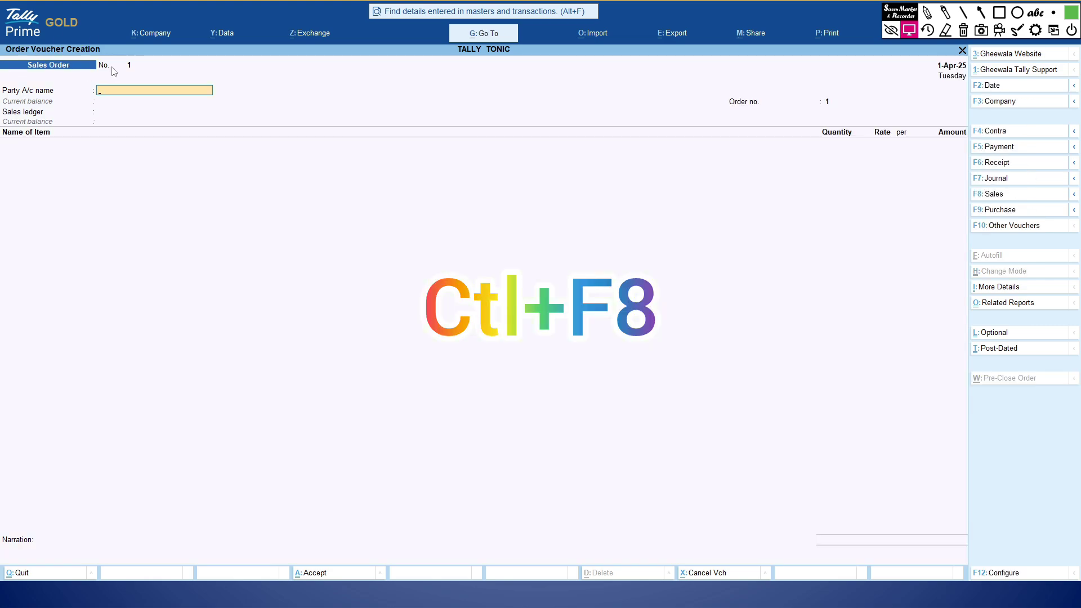
- Examine the voucher type, voucher number and party account field of the Sales Order voucher
click(999, 13)
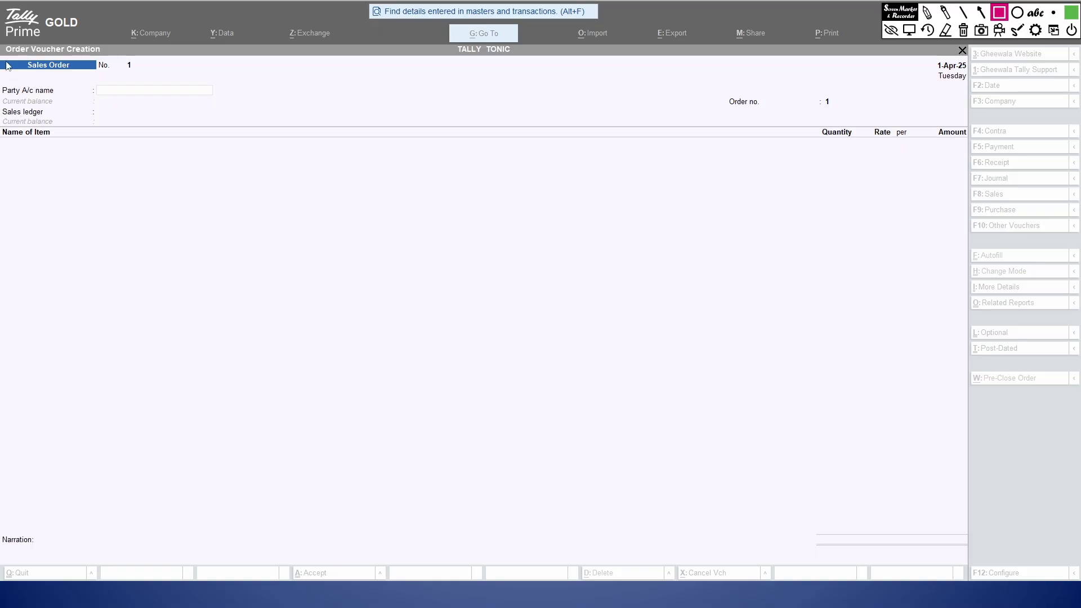
mouse_move(3, 56)
mouse_down()
mouse_move(56, 76)
mouse_move(124, 75)
mouse_up()
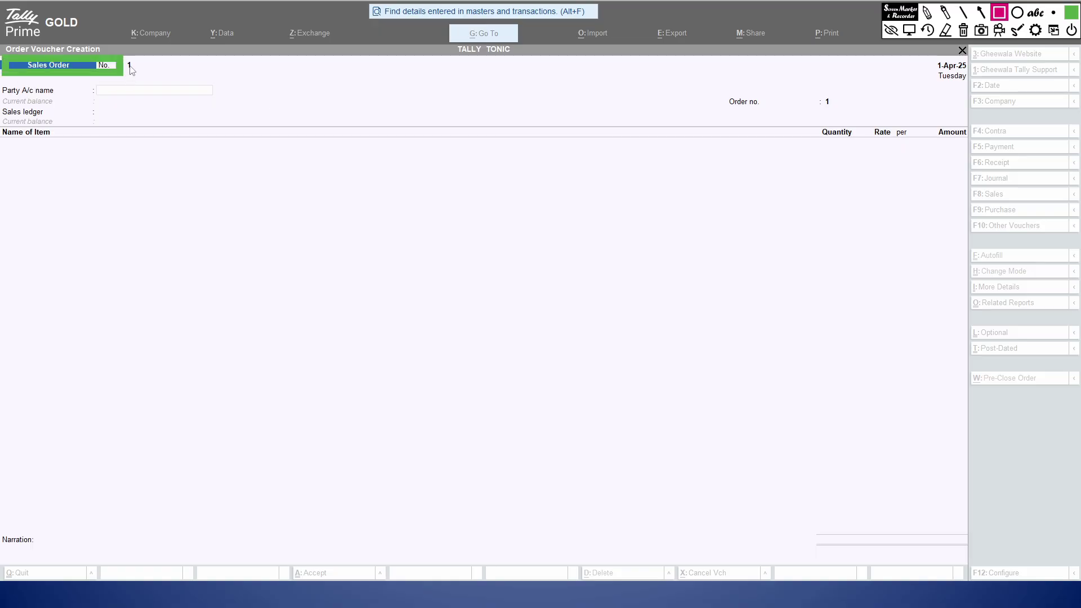
click(963, 32)
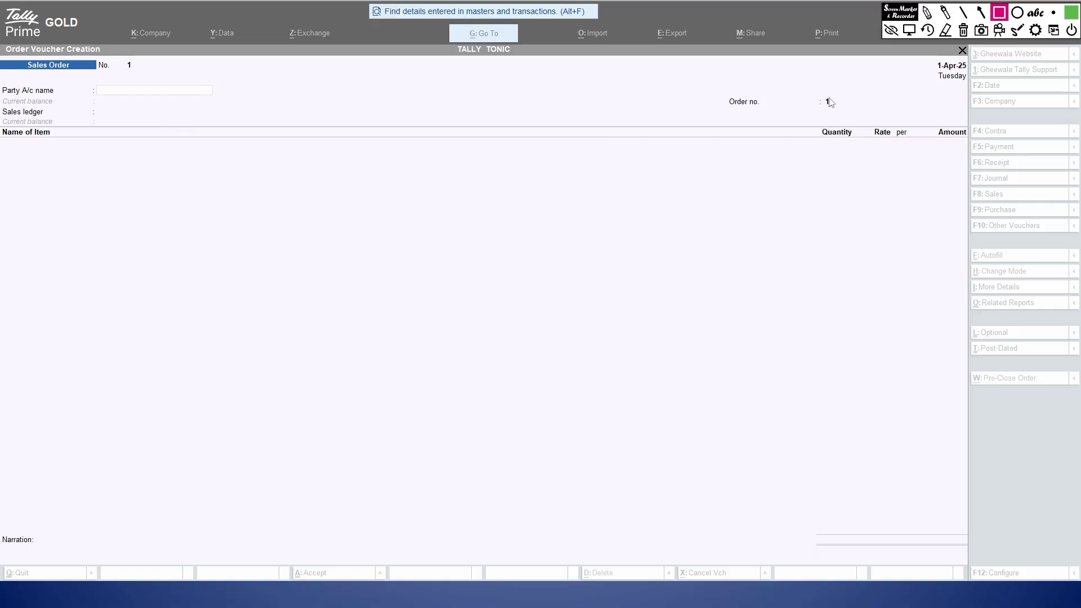
drag(128, 94, 129, 95)
click(963, 32)
click(909, 30)
click(721, 209)
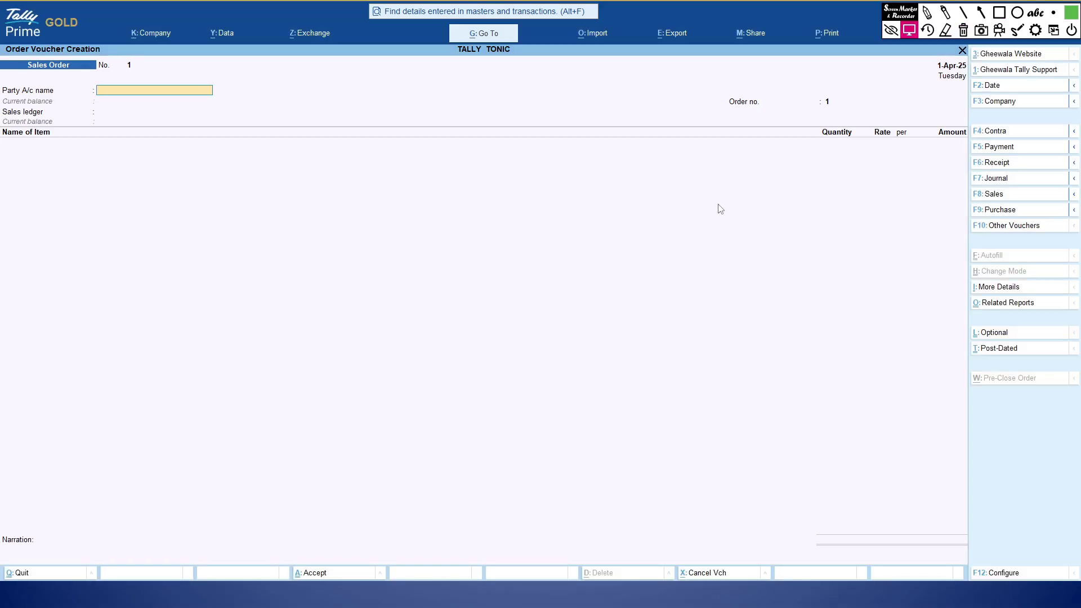
- Switch to the sales order PDF in Adobe Acrobat and review the customer and order details
key(alt+Tab)
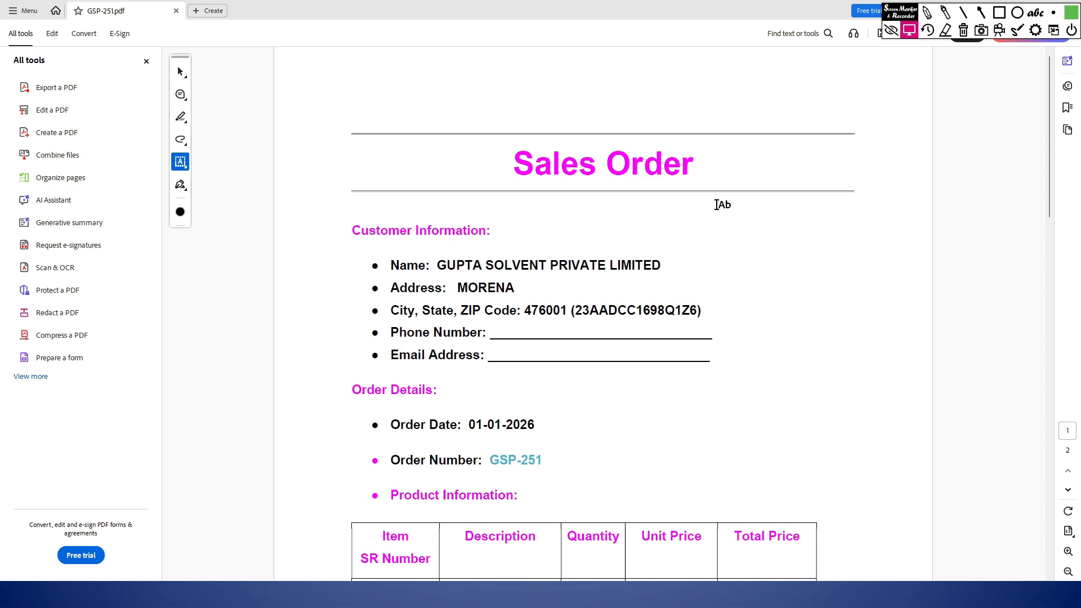
scroll(599, 299, down, 3)
scroll(584, 302, up, 3)
click(442, 266)
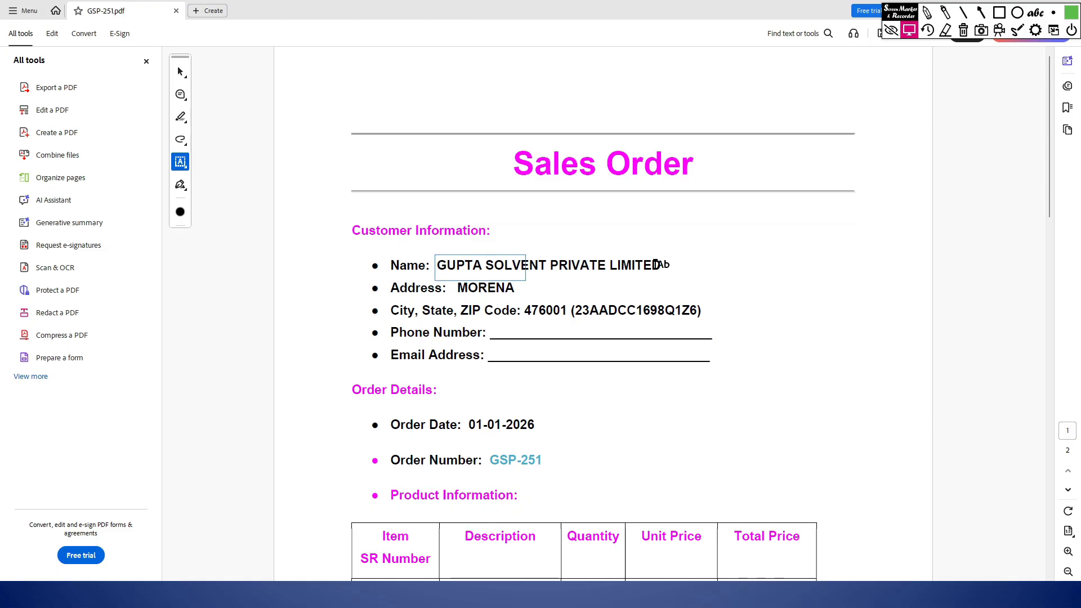
click(634, 267)
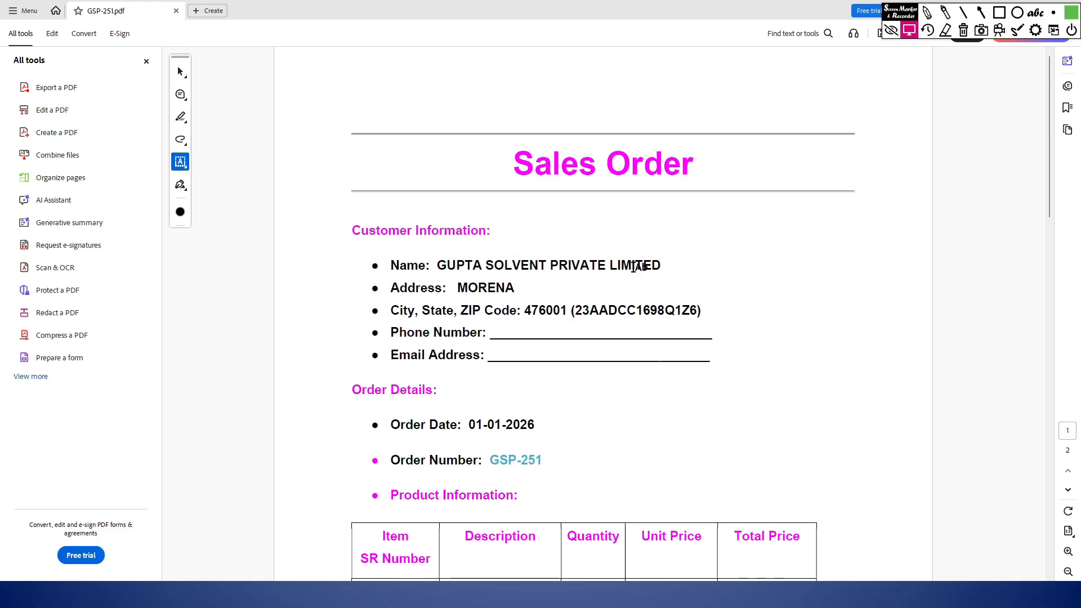
click(442, 268)
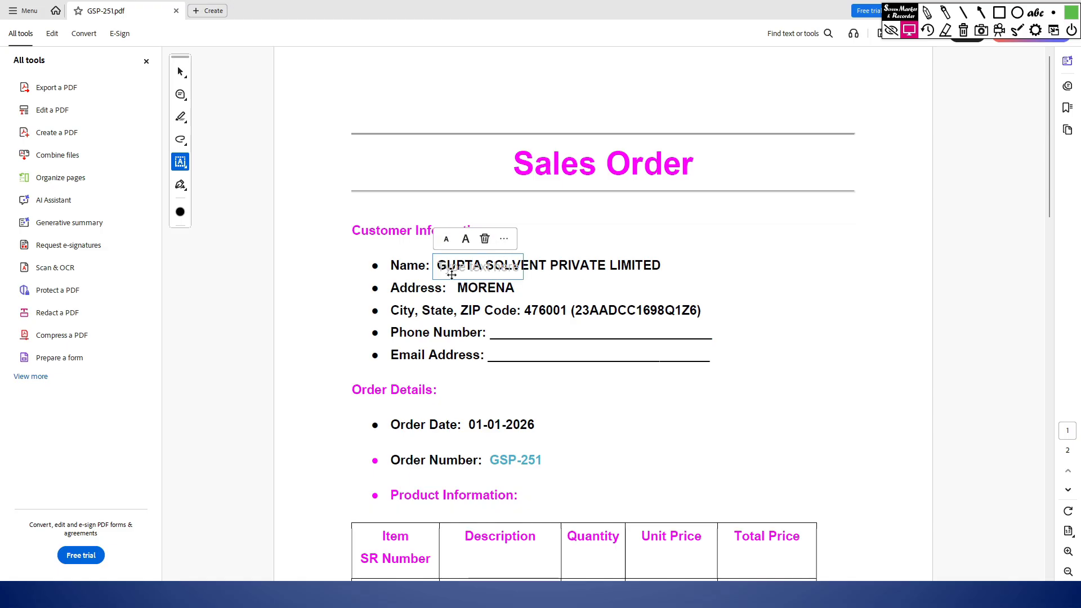
click(486, 241)
click(487, 267)
click(437, 264)
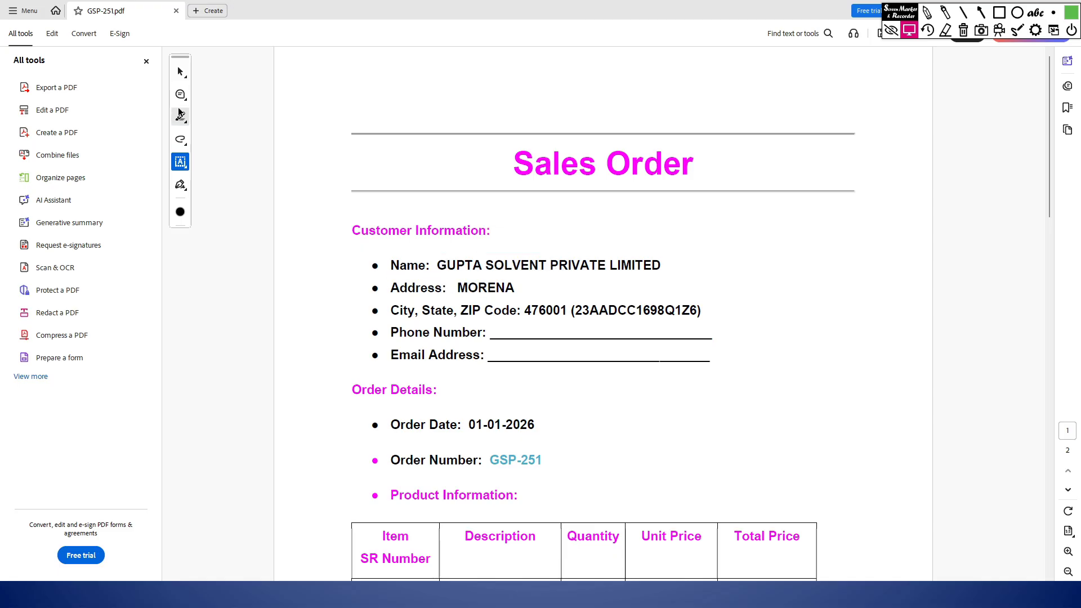
click(180, 162)
click(449, 271)
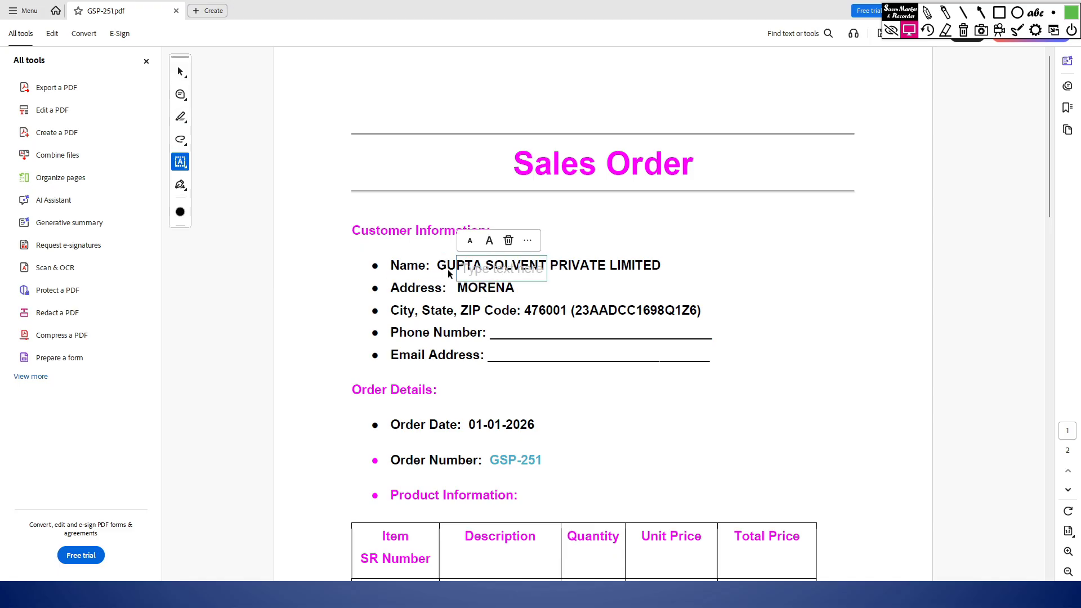
click(439, 263)
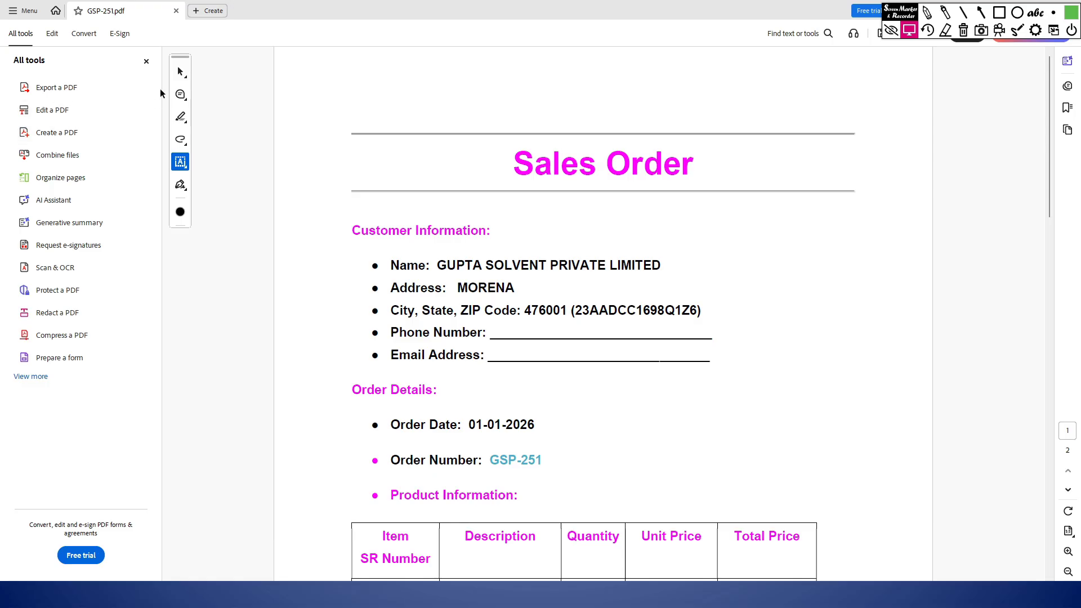
- Copy the customer name GUPTA SOLVENT PRIVATE LIMITED from the PDF using the Select tool
click(181, 74)
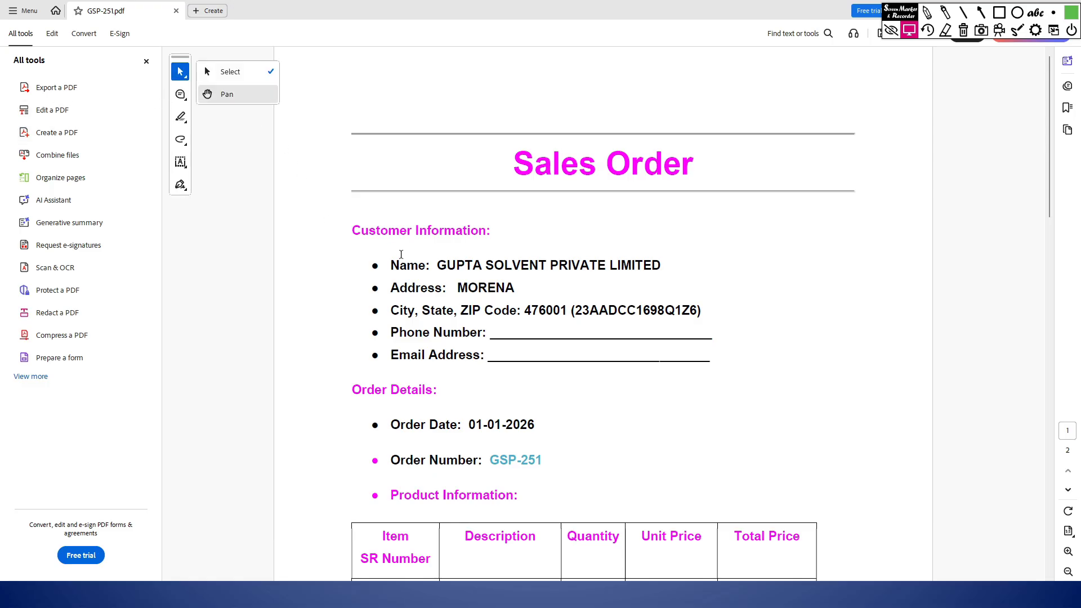
drag(438, 265, 647, 272)
click(715, 313)
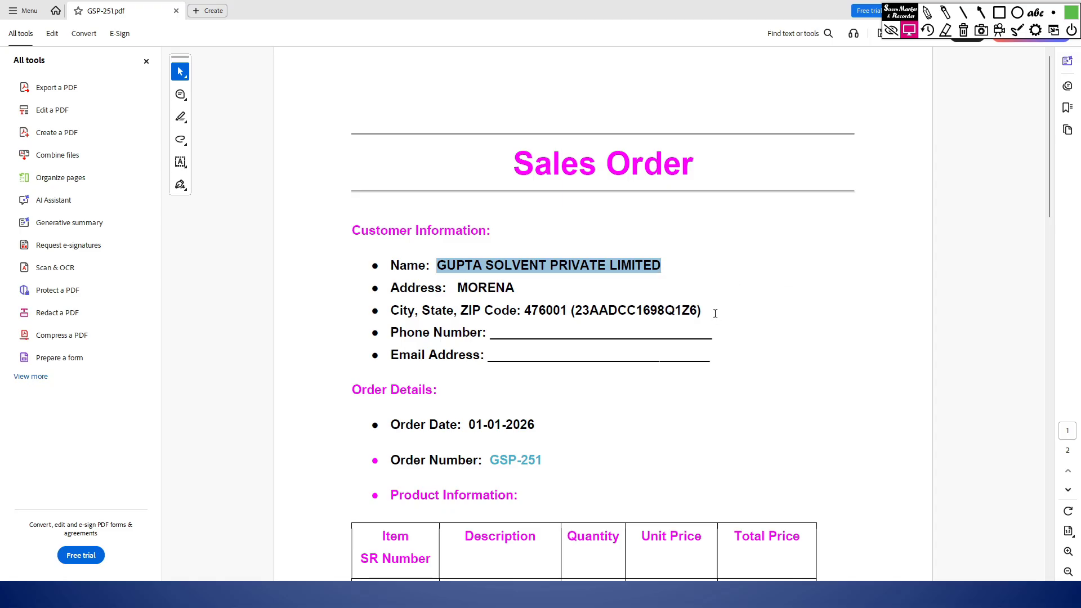
- Switch back to TallyPrime and start a new party ledger from the Sales Order, named GUPTA SOLVENT PRIVATE LIMITED, under Sundry Debtors
key(alt+Tab)
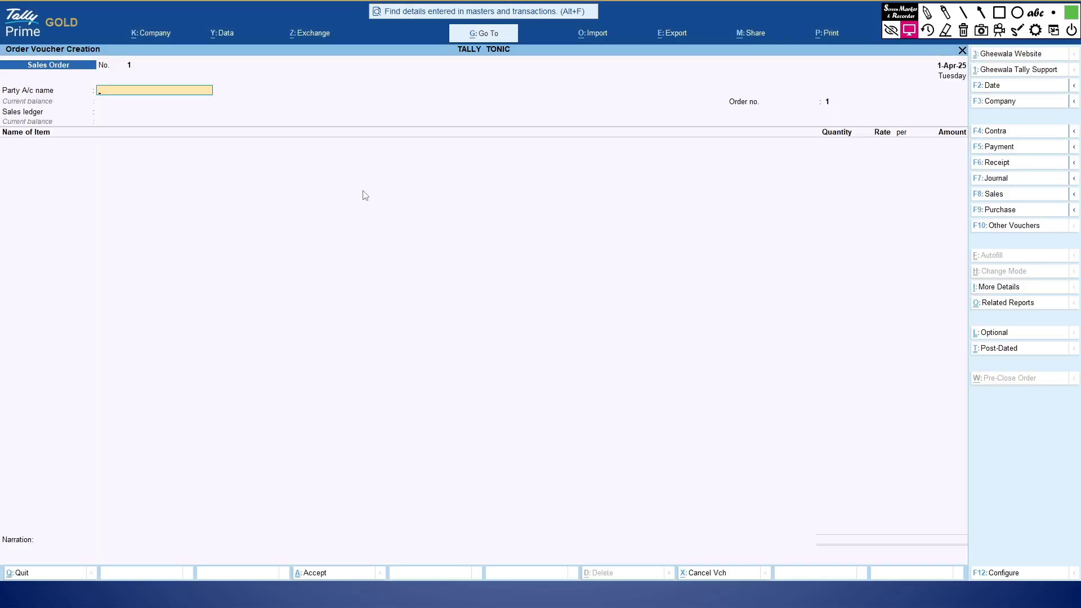
key(ctrl+v)
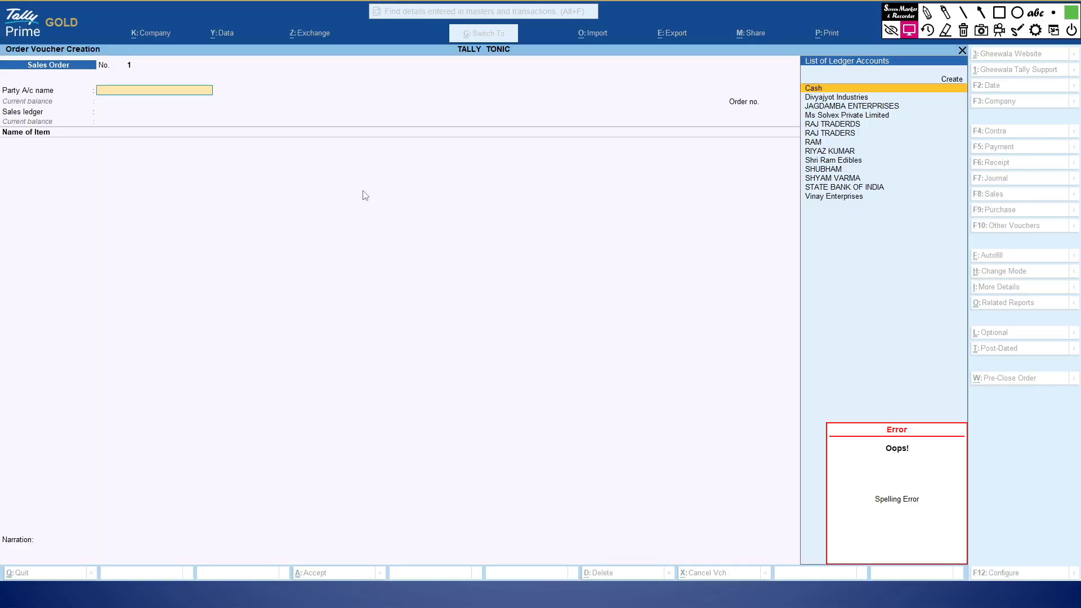
key(alt+c)
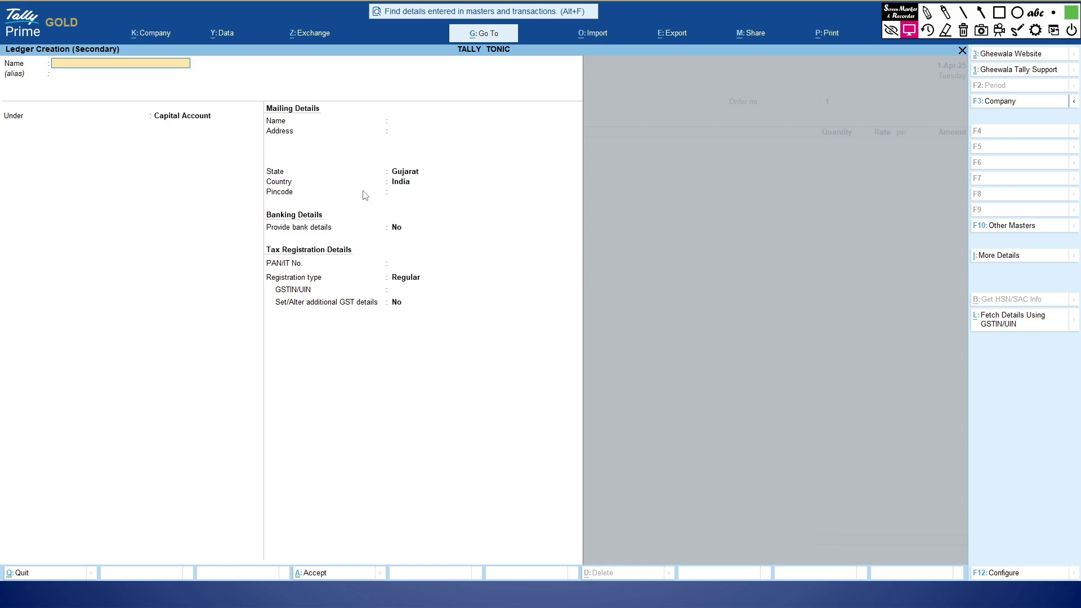
key(ctrl+alt+v)
key(Return)
key(Return)
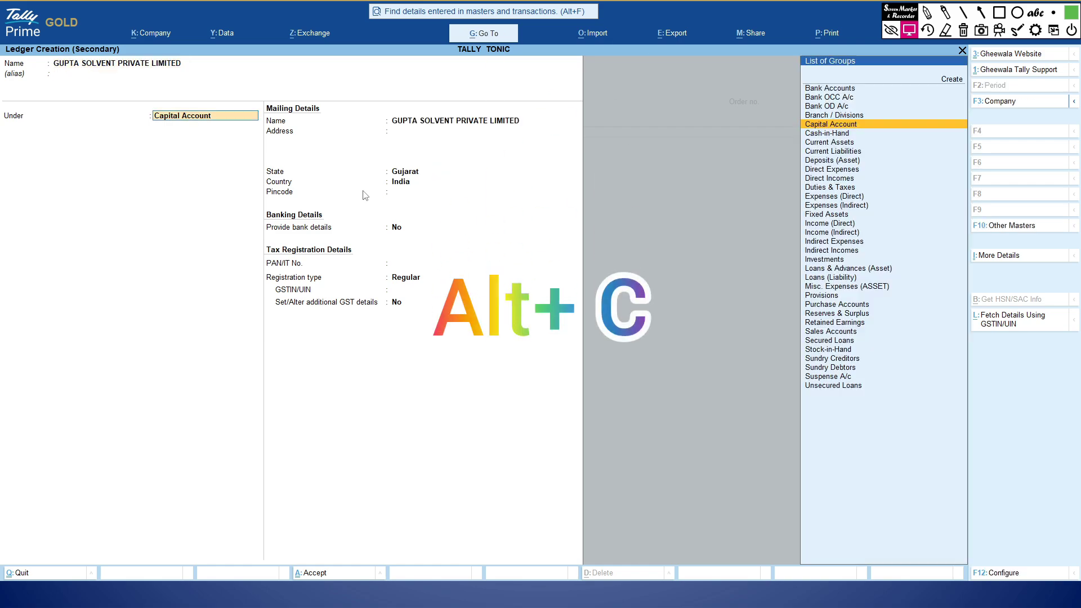
text(DEB)
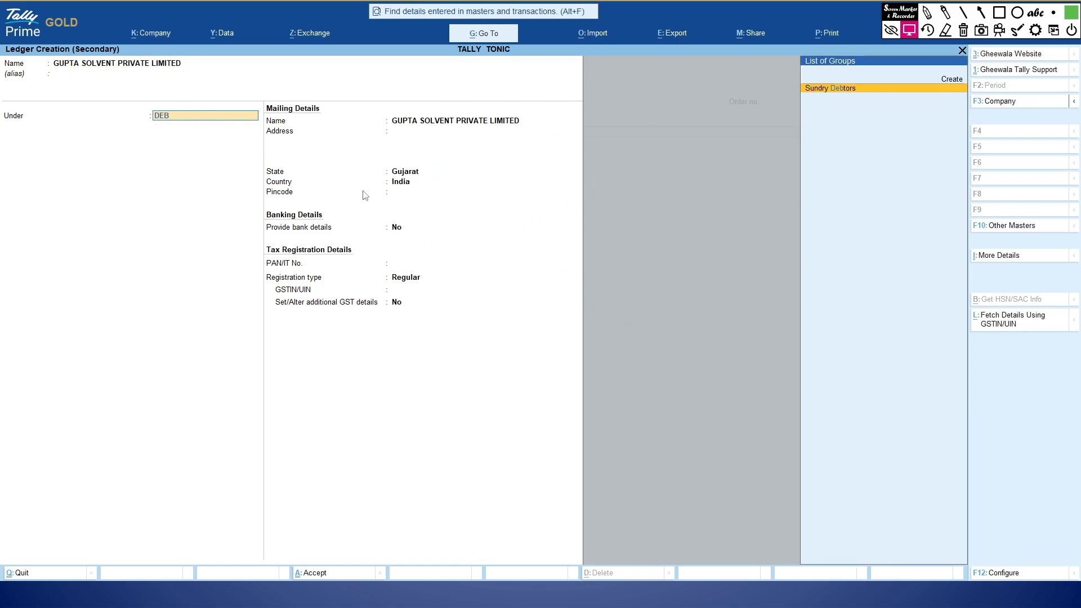
key(Return)
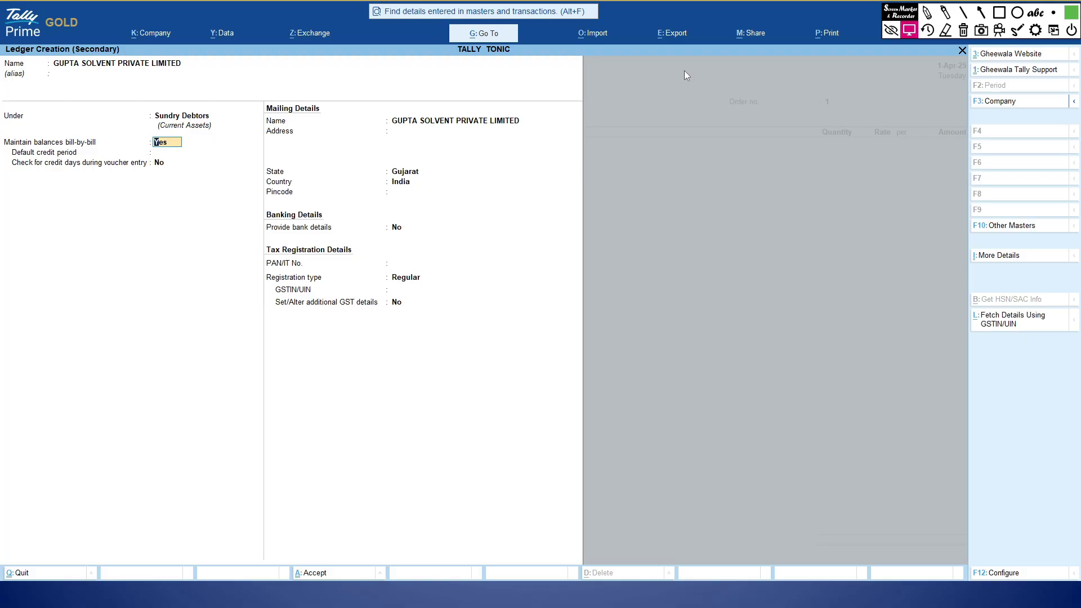
- Keep bill-by-bill balances enabled without a default credit period and enter the customer's address from the PDF order in the mailing details
key(Return)
key(Return)
key(Return)
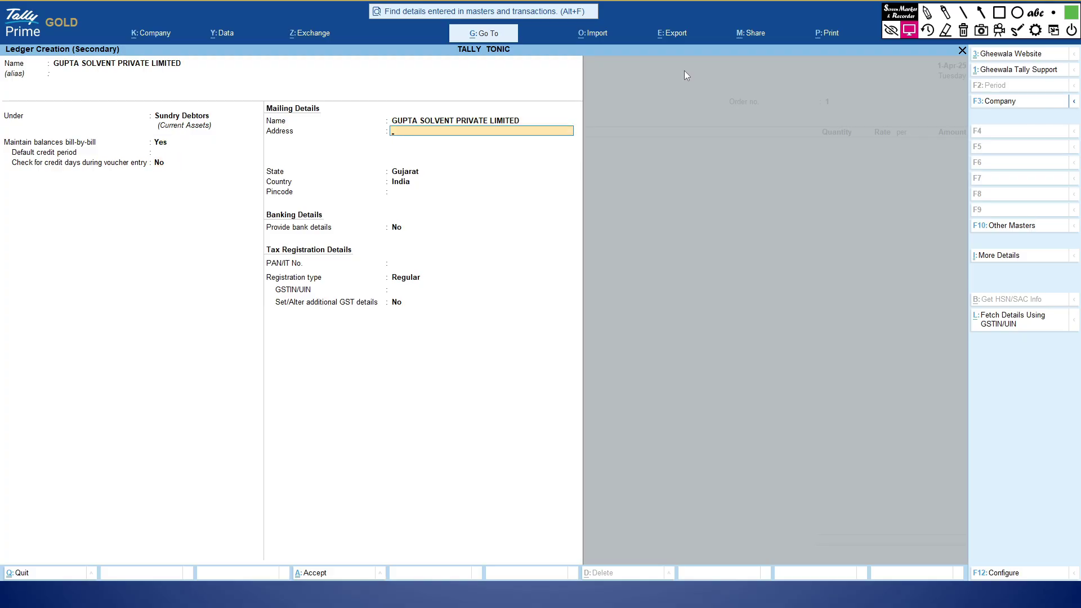
text(MORENA,)
key(alt+Tab)
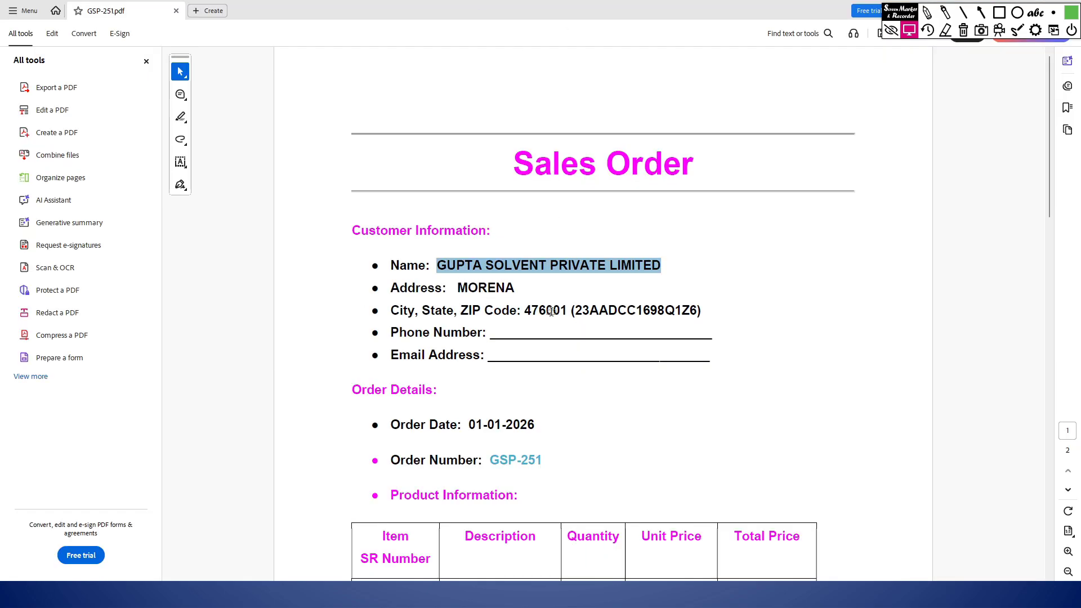
key(alt+Tab)
key(Return)
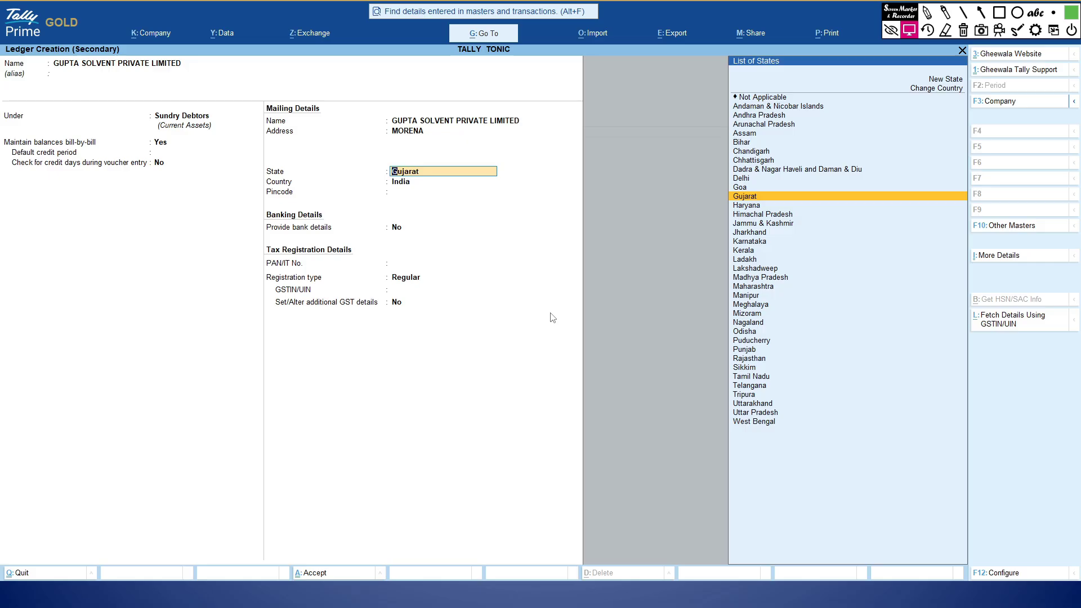
- Set the state in the ledger's mailing details to Madhya Pradesh after checking the PDF order
key(alt+Tab)
key(alt+Tab)
text(madh)
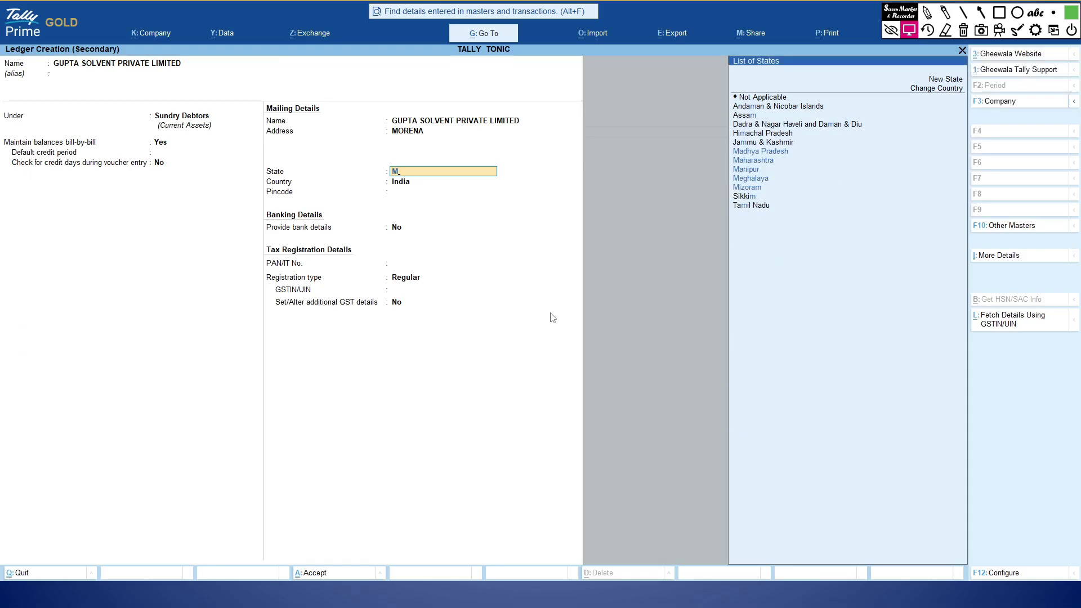
key(Return)
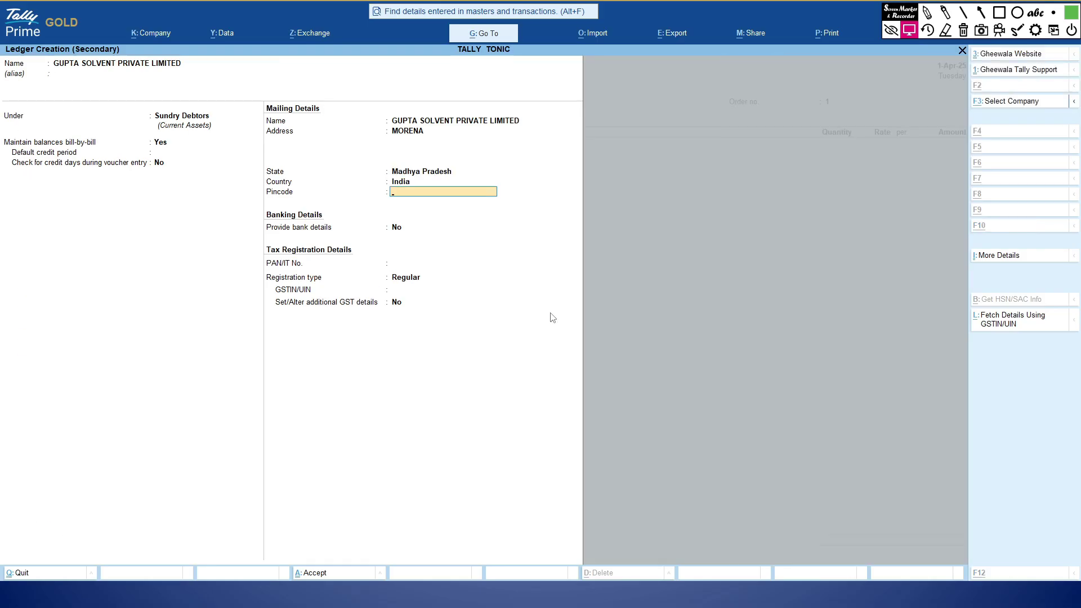
- Enter the customer's pincode from the PDF order in the mailing details, leaving bank details set to No
key(alt+Tab)
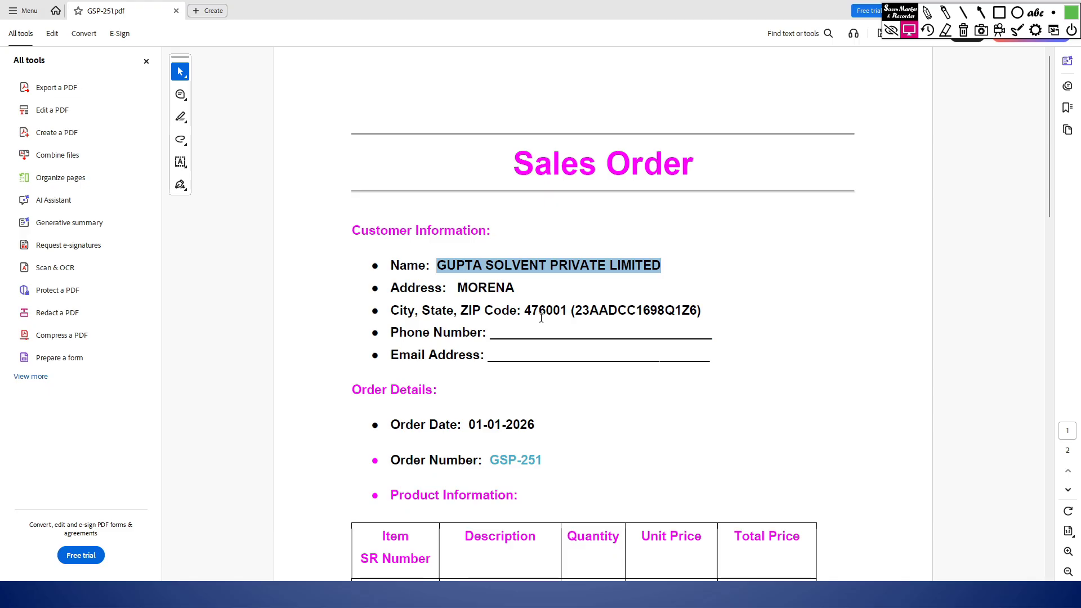
key(alt+Tab)
text(47600)
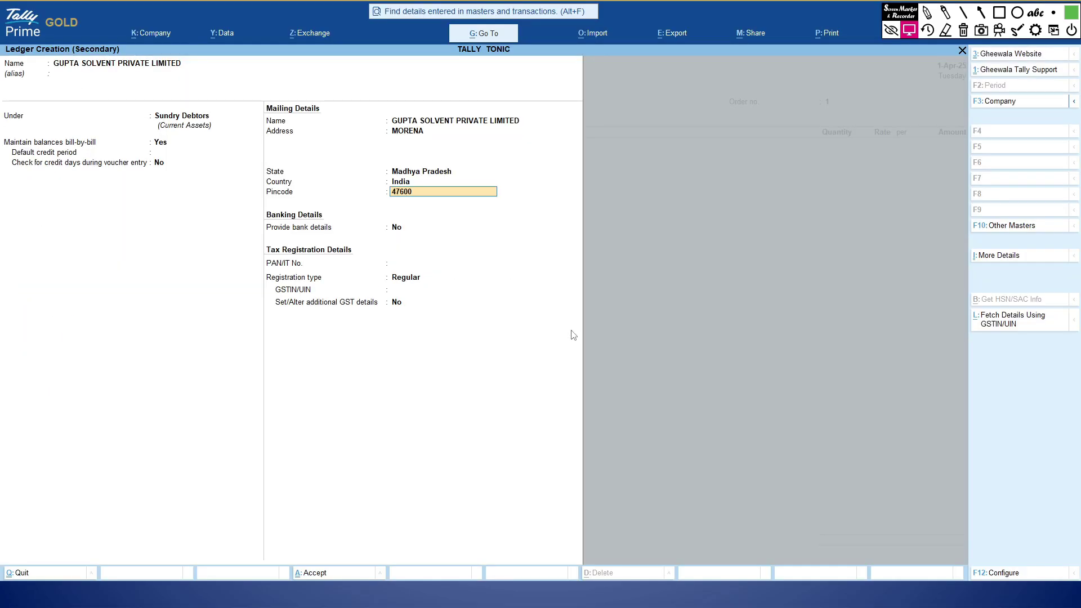
text(1)
key(Return)
key(Return)
- Copy the PAN portion of the customer's GSTIN from the PDF into the ledger's PAN/IT No. field, keeping the registration type Regular
key(alt+Tab)
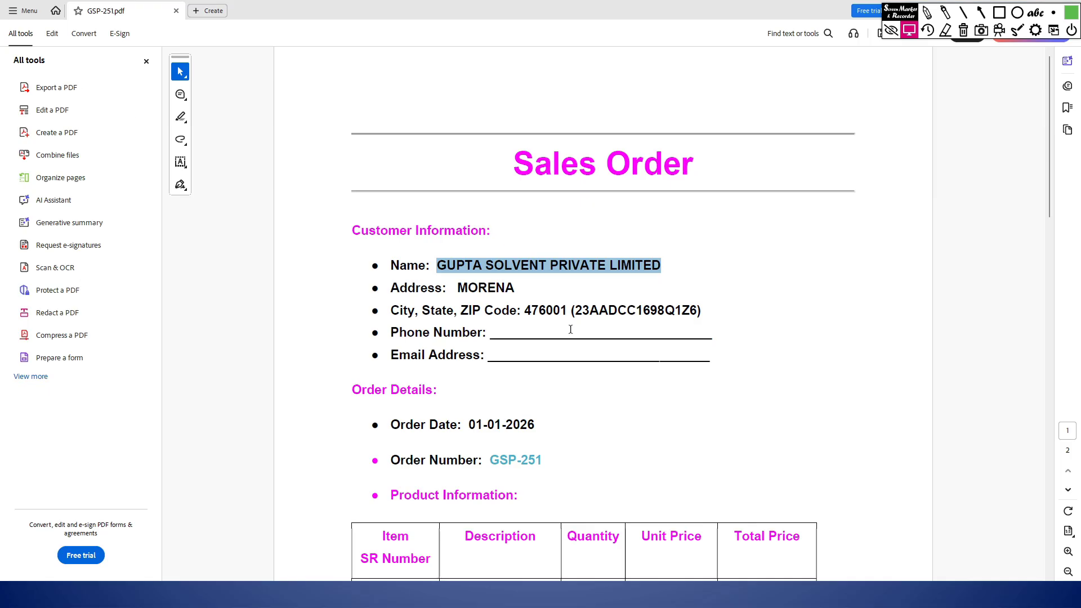
drag(590, 311, 675, 310)
click(714, 346)
key(alt+Tab)
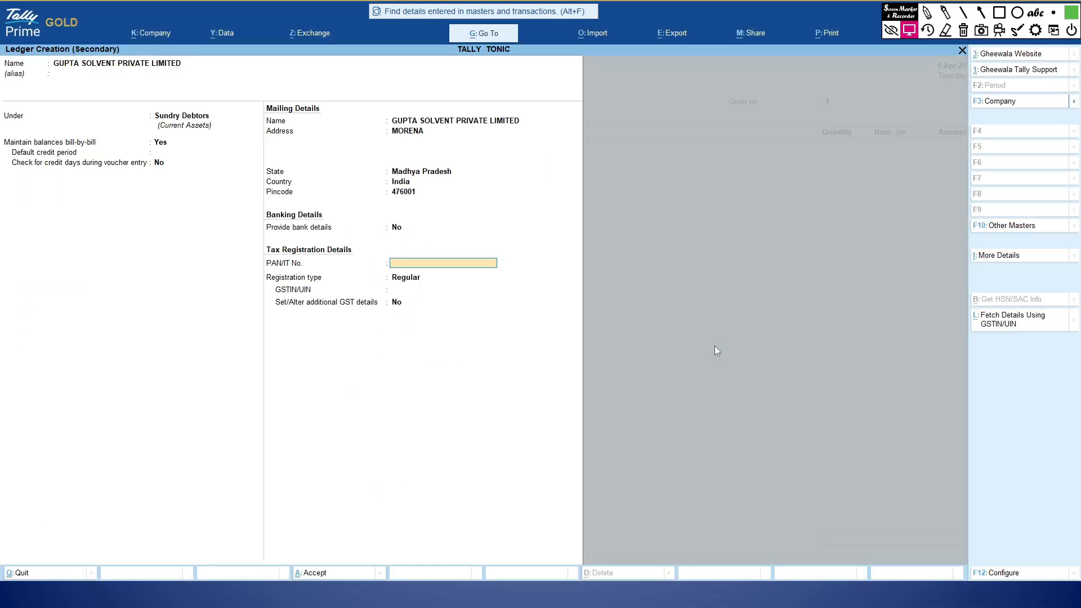
key(ctrl+alt+v)
key(Return)
key(Return)
- Copy the customer's full GSTIN from the PDF in Adobe Acrobat into the ledger's GSTIN/UIN field and finish the ledger
key(alt+Tab)
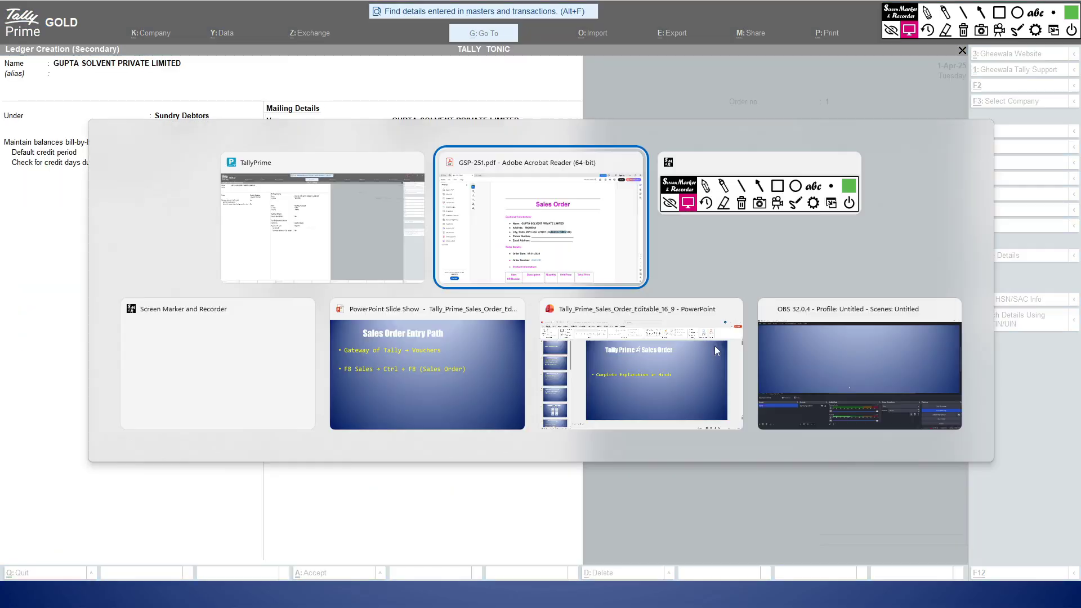
drag(575, 310, 698, 311)
key(ctrl+c)
key(alt+Tab)
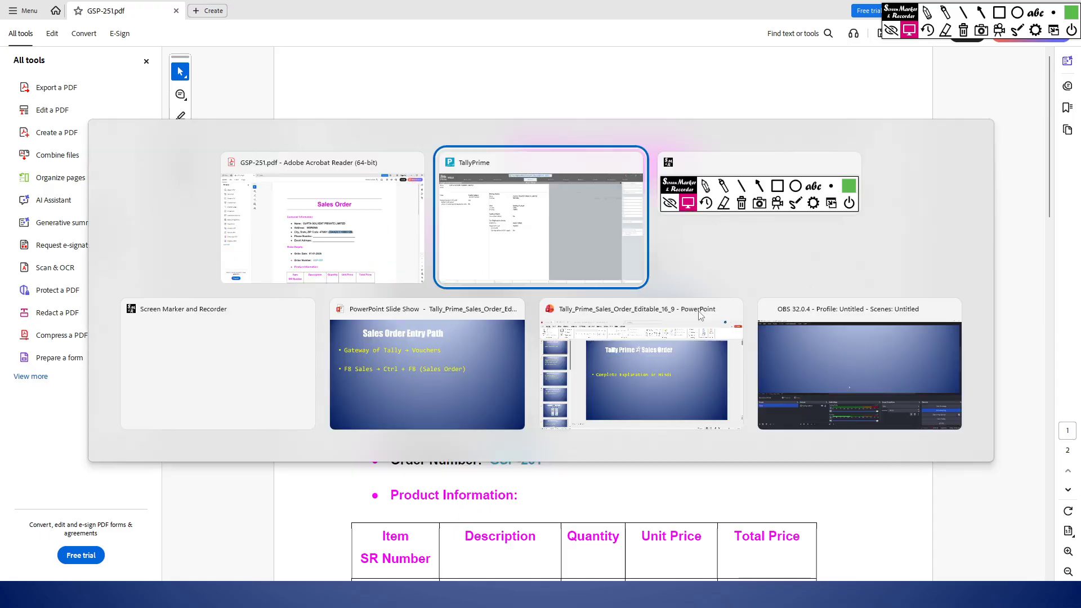
key(ctrl+alt+v)
key(Return)
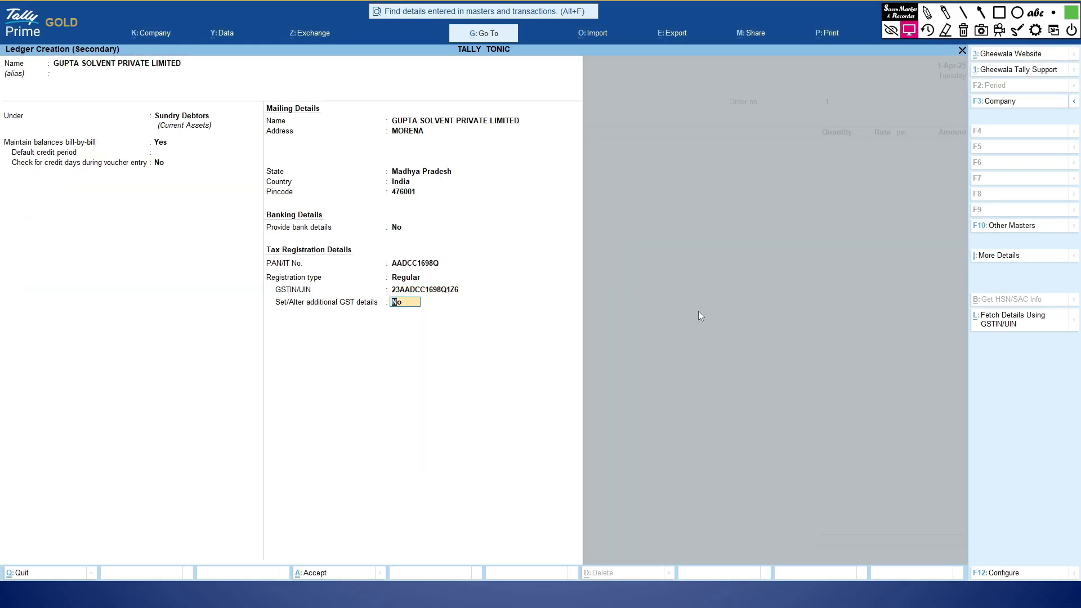
key(Return)
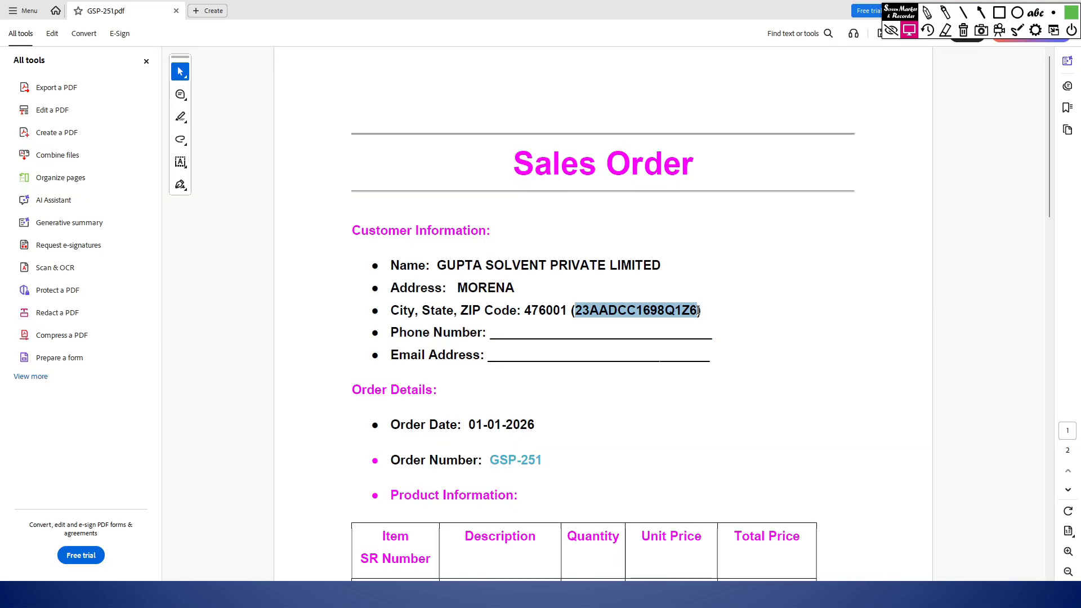
- Review the order details in the PDF, return to TallyPrime and set the mode/terms of payment to 2ND DAY
scroll(465, 347, down, 1)
scroll(476, 384, down, 4)
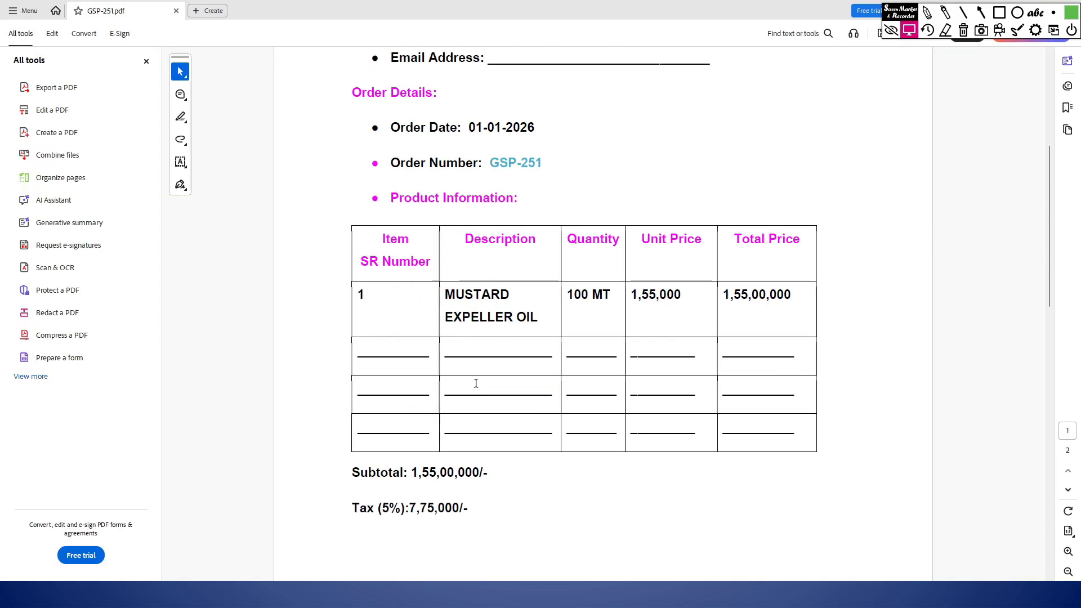
scroll(476, 383, up, 4)
scroll(474, 405, down, 1)
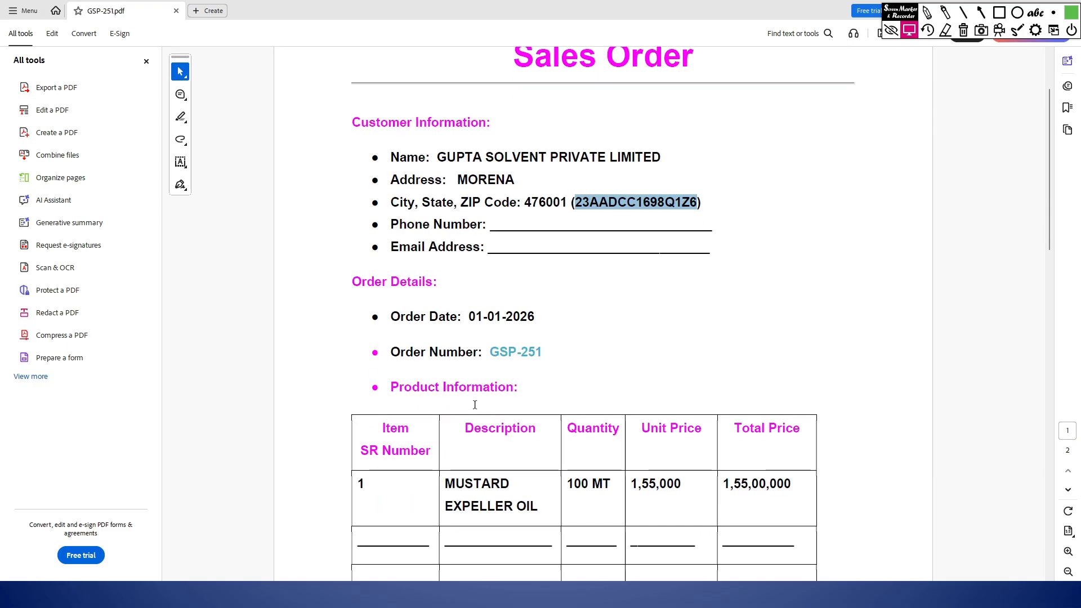
key(alt+Tab)
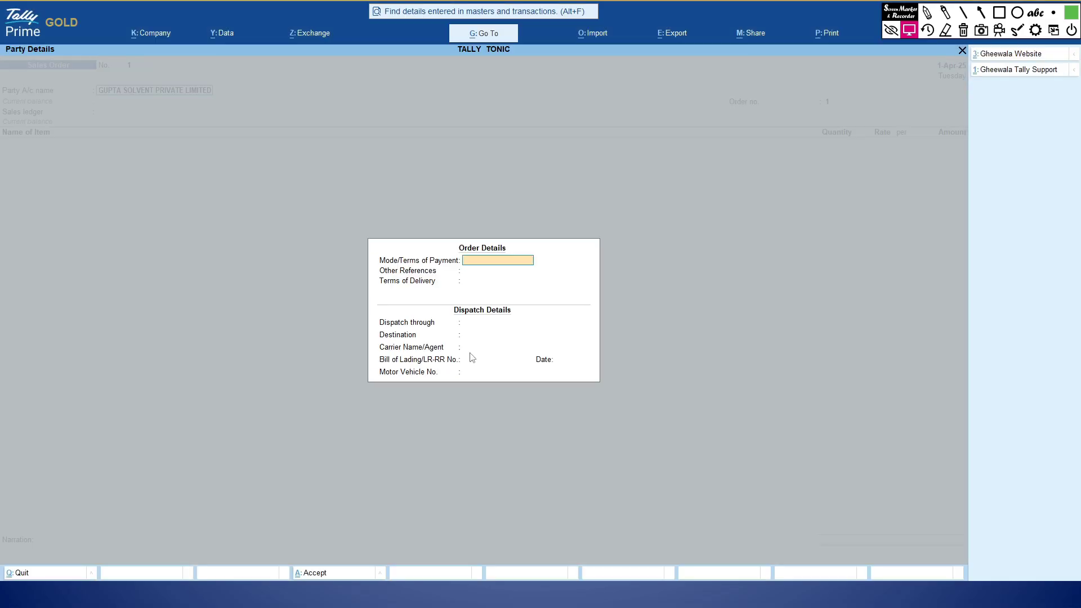
text(2ND DAU)
key(BackSpace)
text(Y)
key(Return)
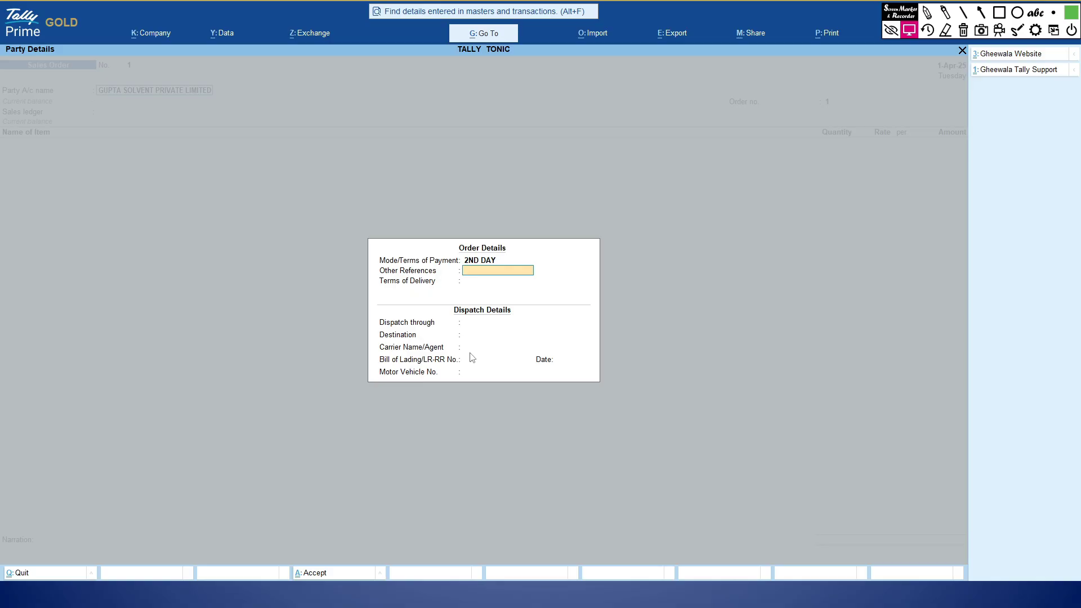
- Leave other references blank and set the terms of delivery to FOR in the order details
key(Return)
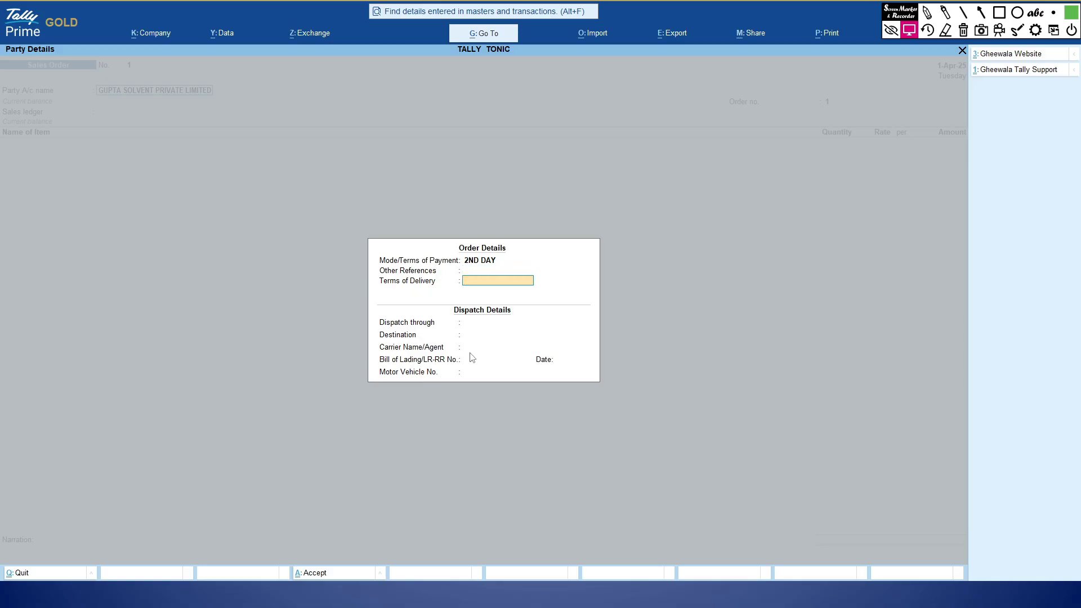
text(FOR)
key(Return)
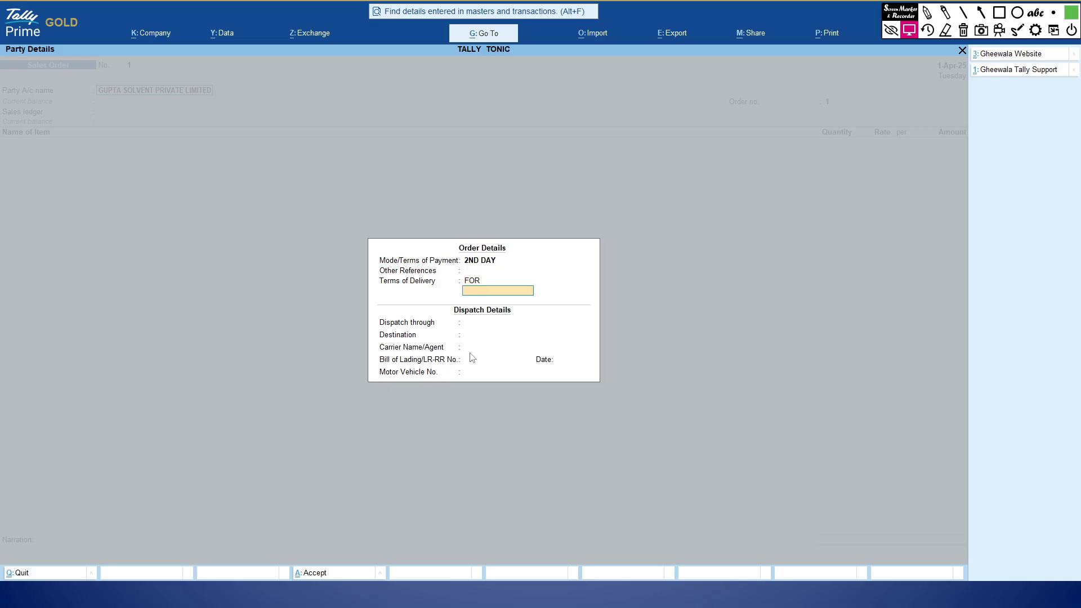
key(Return)
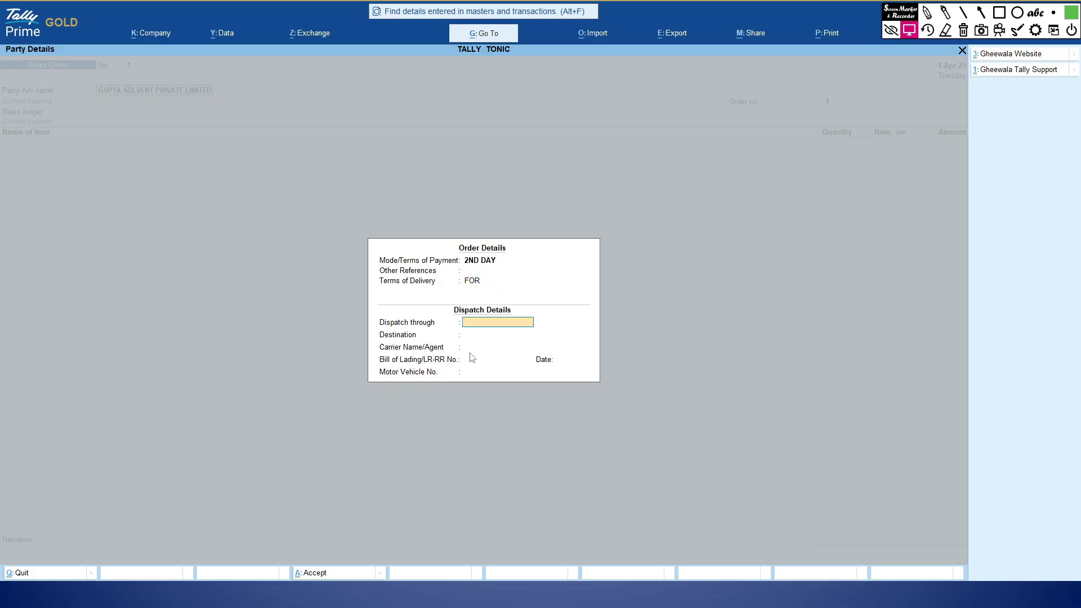
- Set the dispatch destination to MORENA, leaving the dispatch method, carrier and bill of lading details blank
key(Return)
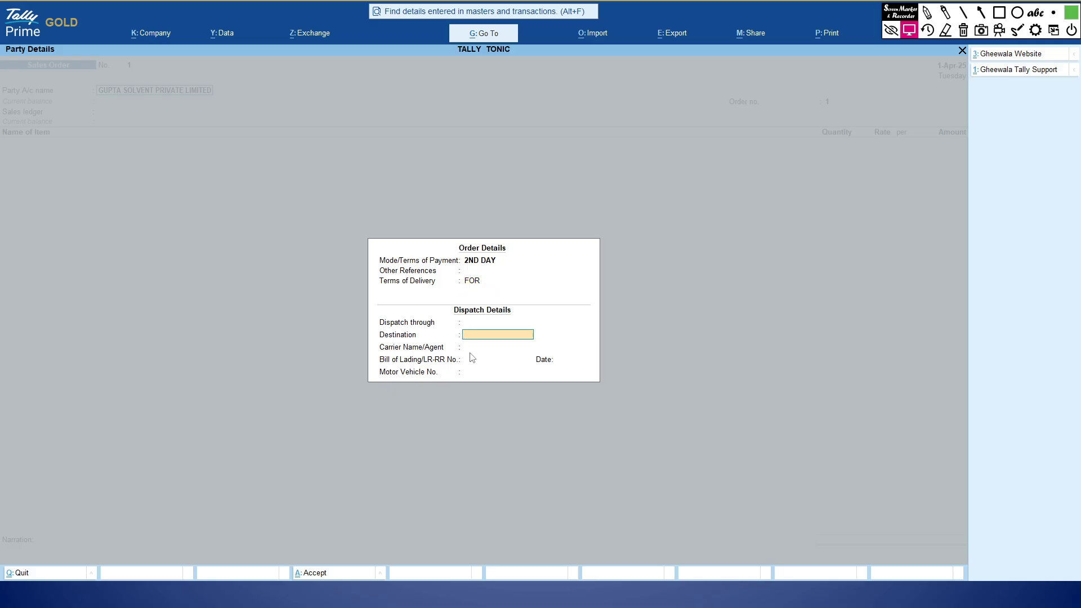
text(MORENA)
key(Return)
key(Return)
key(Return)
key(Return)
key(Return)
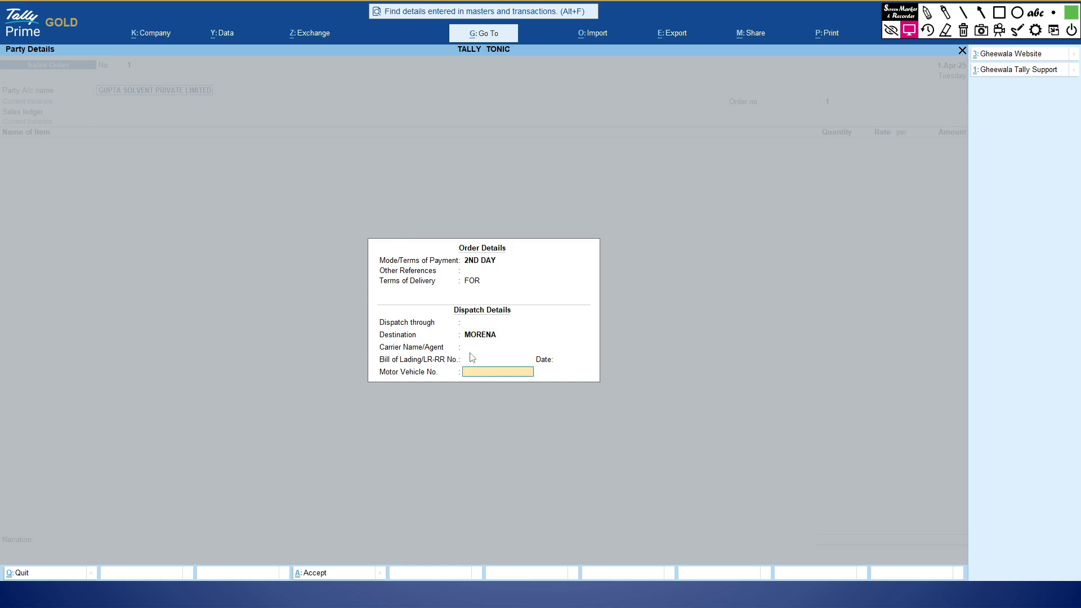
- Accept the dispatch details and the buyer and consignee details, keeping Madhya Pradesh as the place of supply
key(Return)
key(Return)
key(Return)
key(Return)
key(Return)
key(Return)
key(Return)
key(Return)
key(Return)
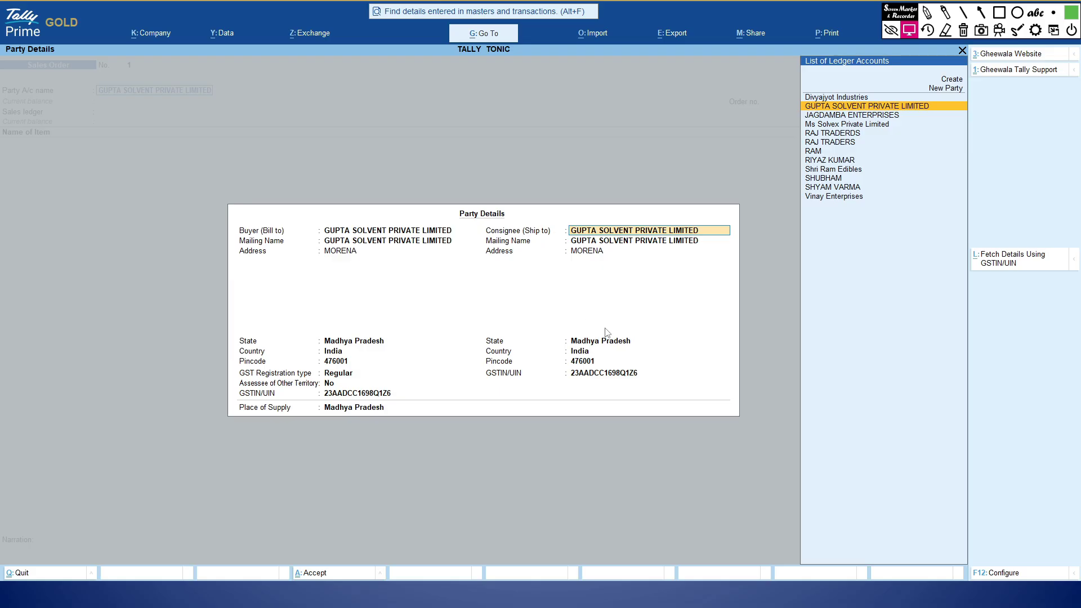
key(Return)
key(Return)
key(Return)
key(Return)
key(Return)
key(Return)
key(Return)
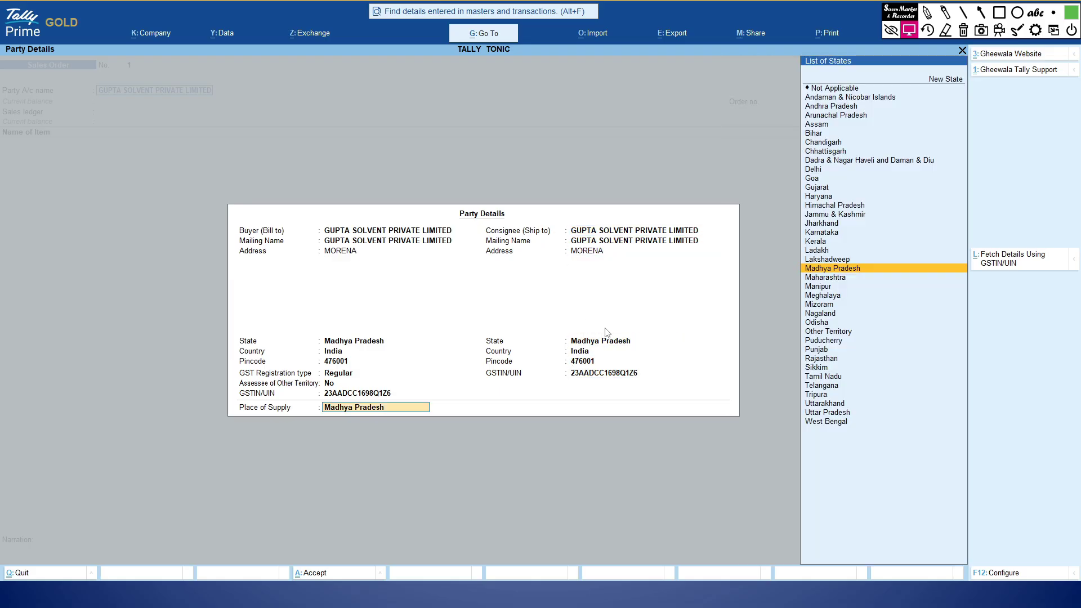
key(Return)
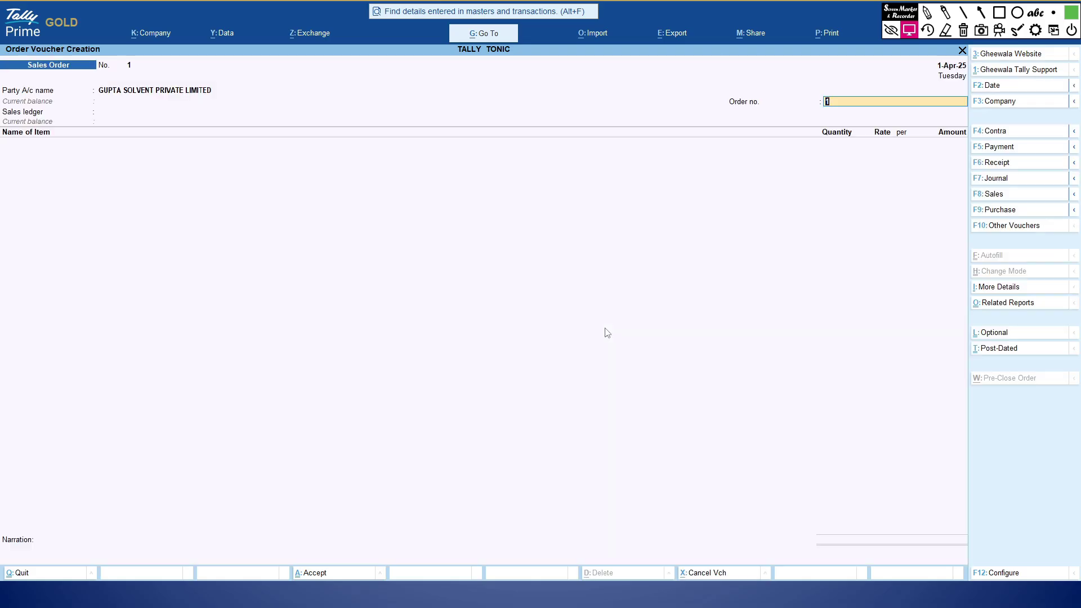
- Copy the order number from the PDF into the Sales Order voucher and choose SALES A/C as the sales ledger
key(alt+Tab)
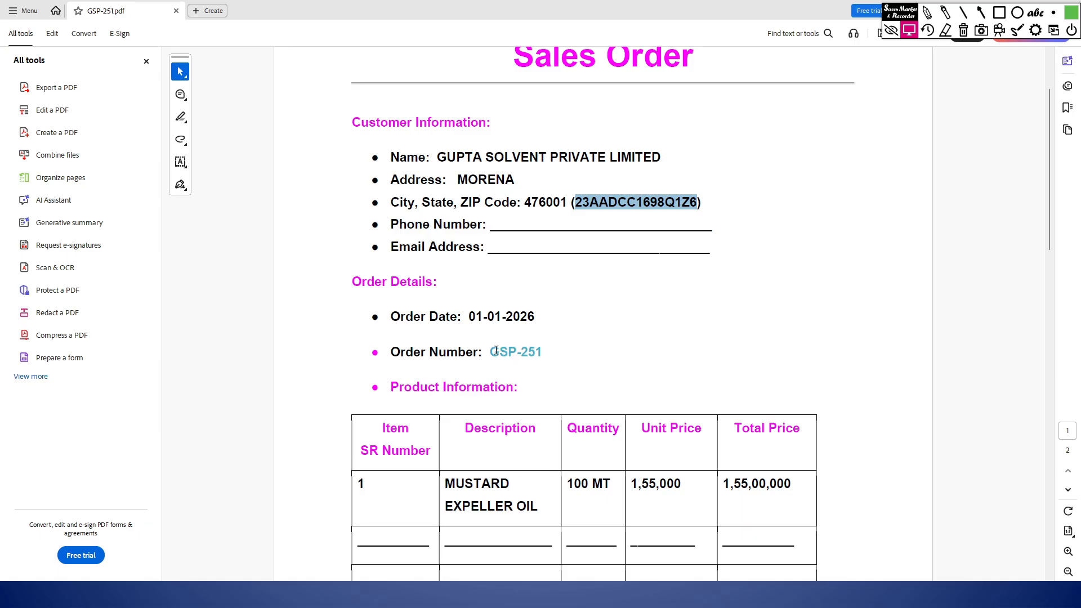
mouse_move(494, 351)
mouse_down()
mouse_move(542, 353)
mouse_move(489, 353)
mouse_up()
click(540, 361)
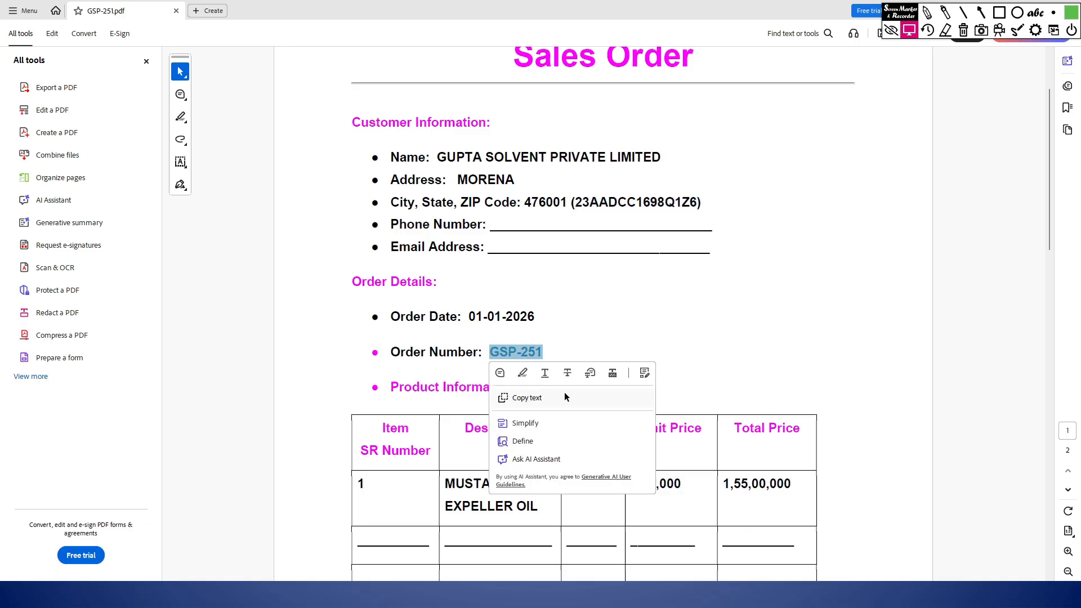
click(566, 397)
key(alt+Tab)
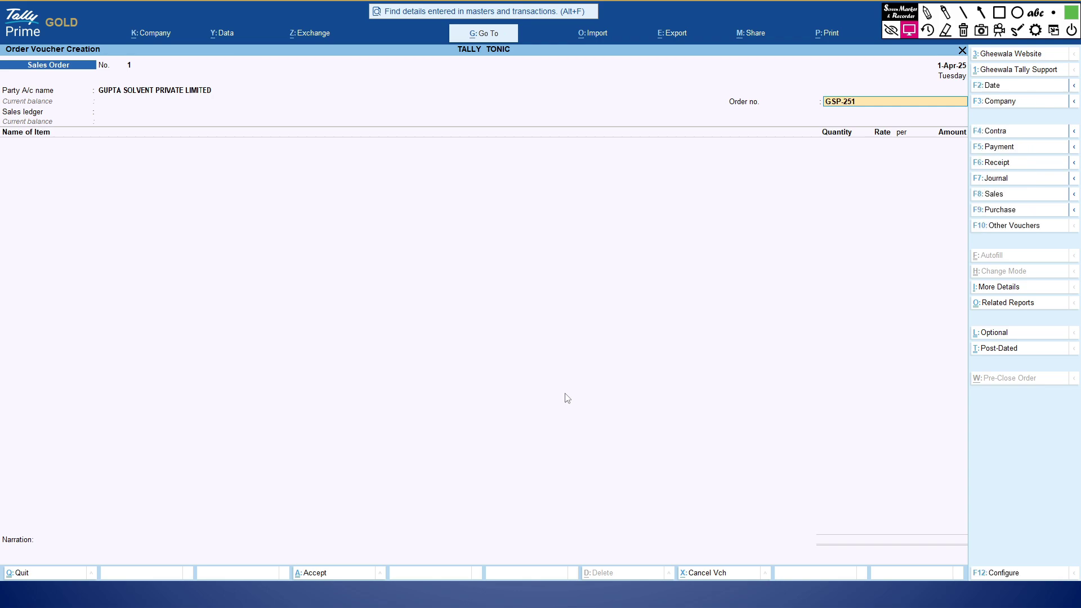
key(Return)
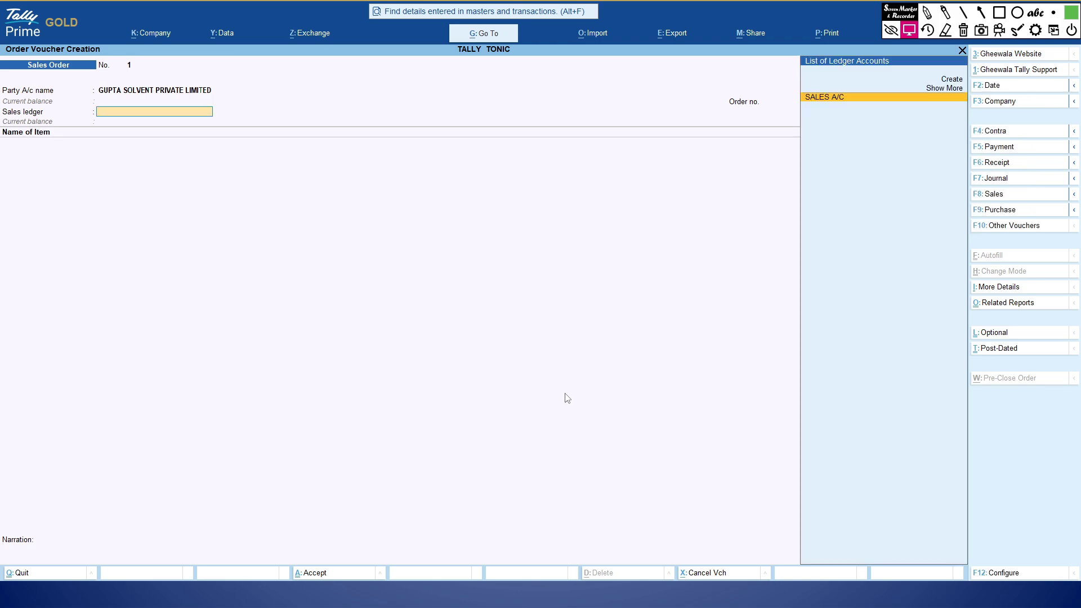
key(Return)
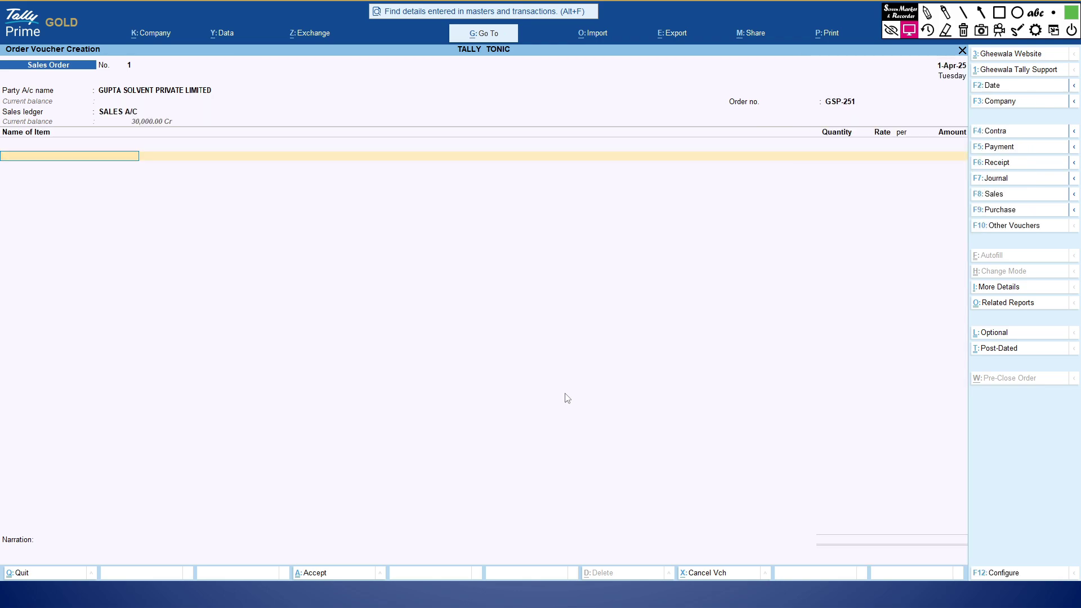
- Check the ordered product in the PDF, search the stock items for MUSTARD and start creating a new stock item
key(alt+Tab)
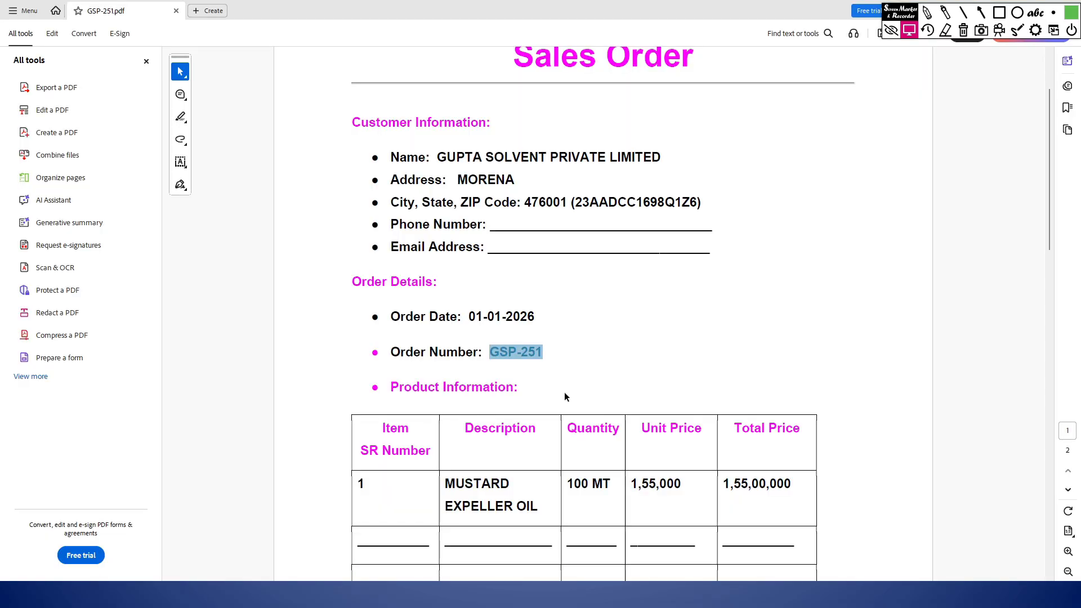
scroll(541, 397, down, 2)
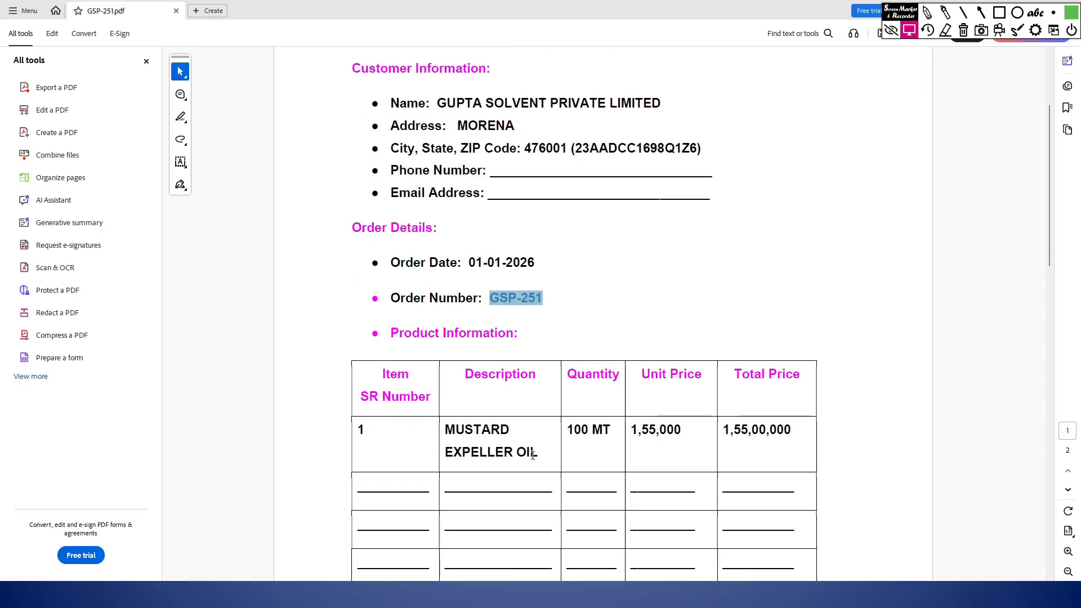
key(alt+Tab)
text(MUSTARD)
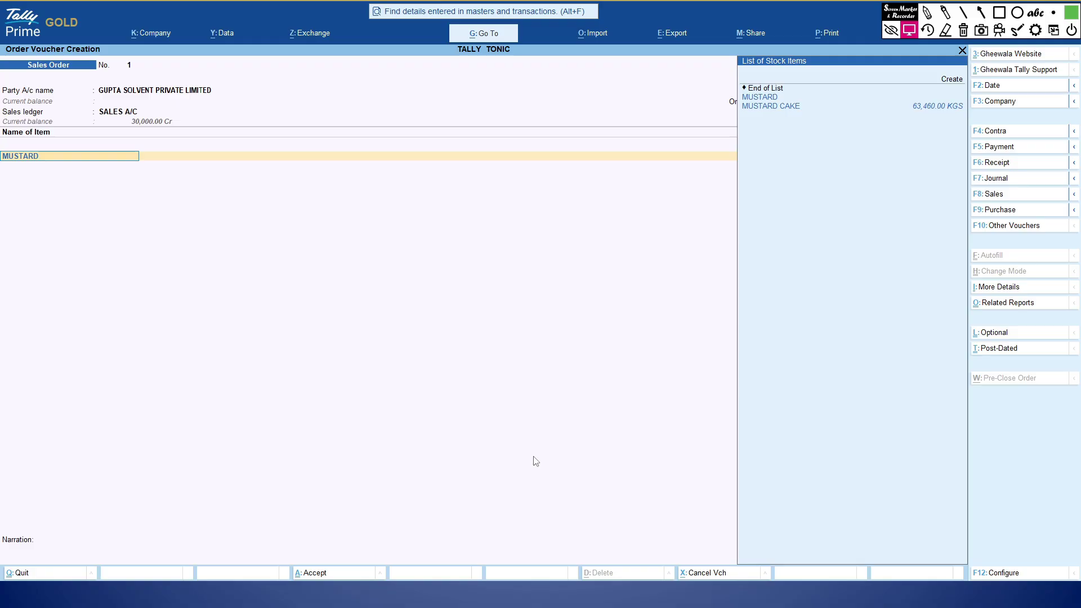
key(alt+c)
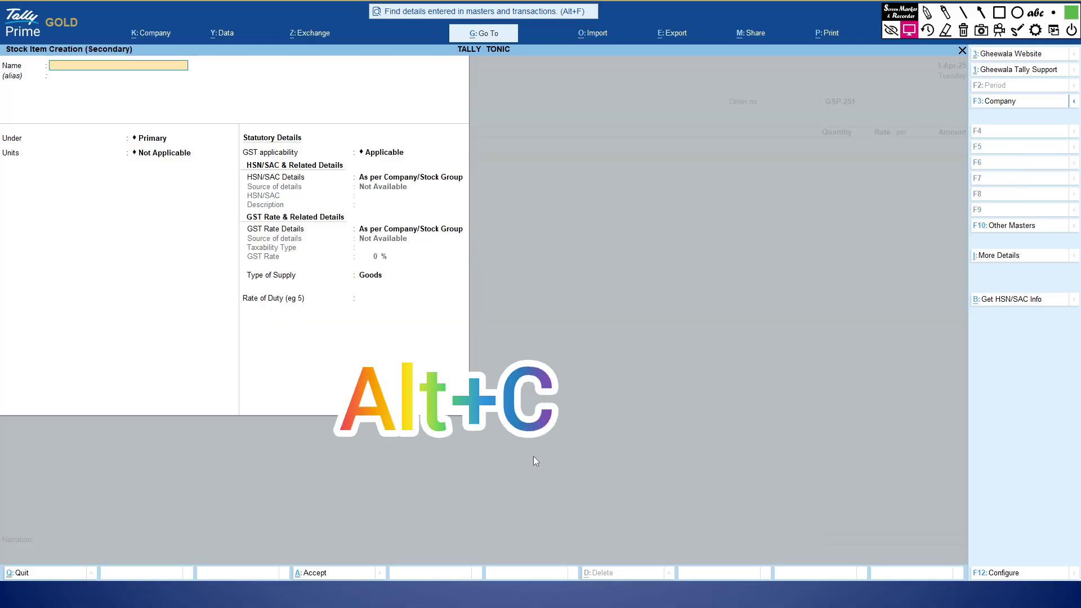
- Copy the item name MUSTARD EXPELLER OIL from the PDF's product table and return to the new stock item in TallyPrime
key(alt+Tab)
drag(445, 428, 534, 455)
key(ctrl+c)
key(alt+Tab)
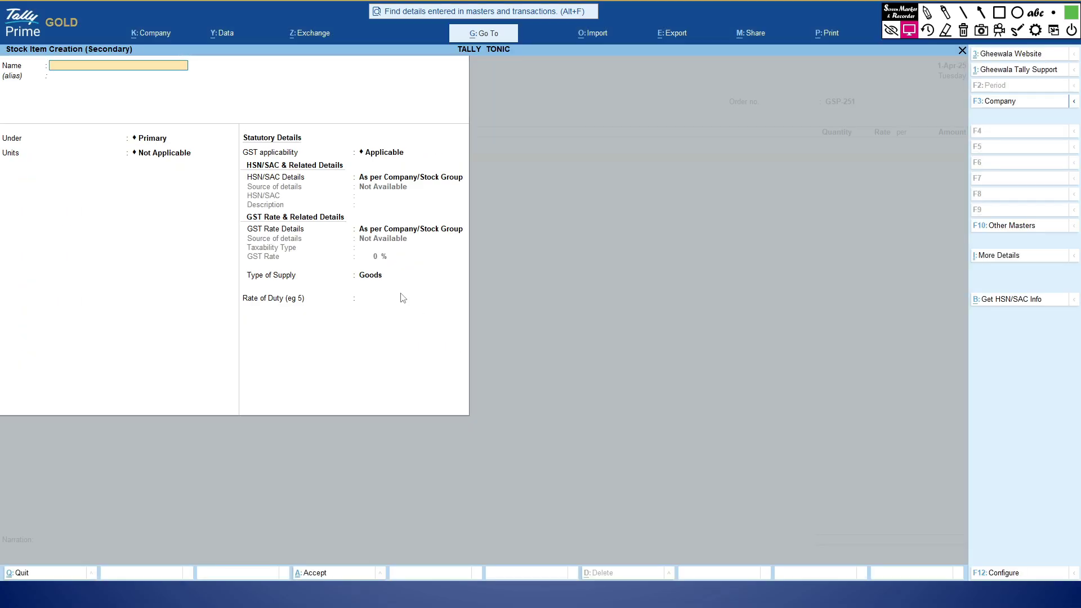
- Paste the copied name into the new stock item, keep it under Primary with GST applicable, and set its units to KGS
key(ctrl+alt+v)
key(Return)
key(Return)
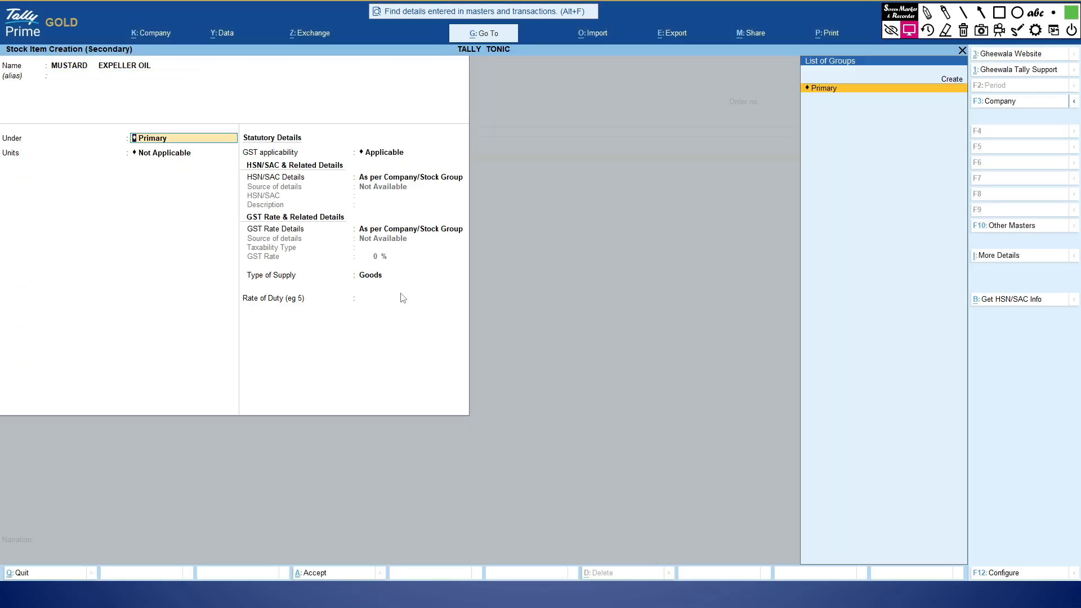
key(Return)
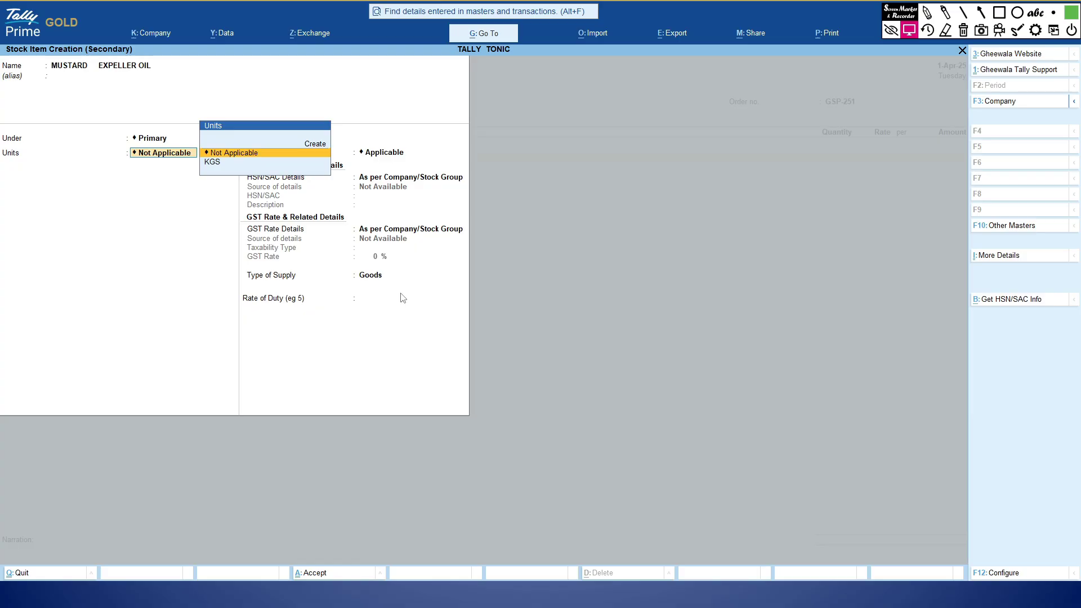
key(Down)
key(Return)
key(Return)
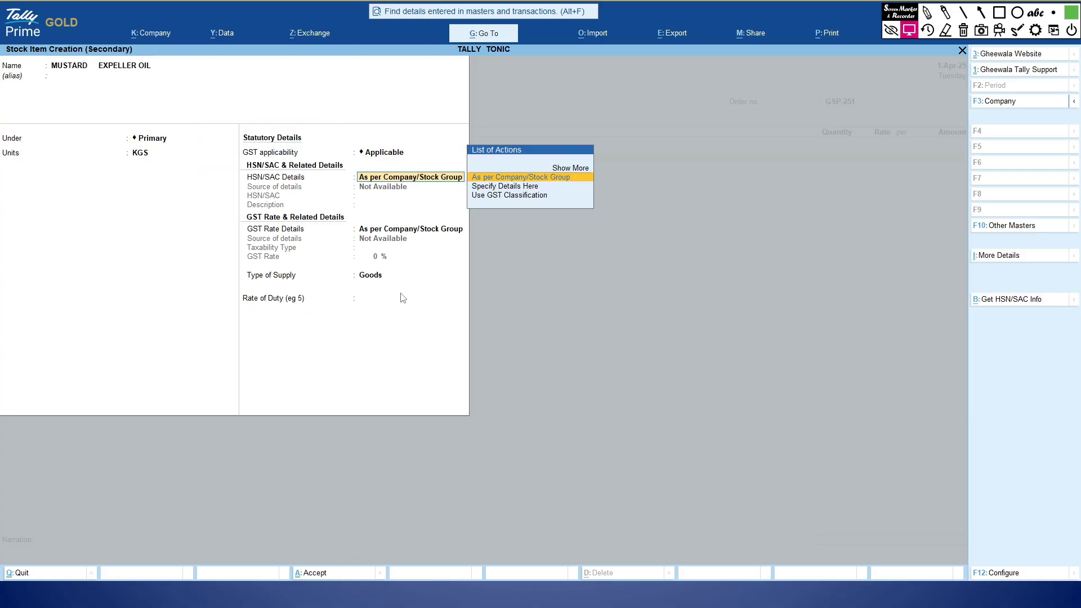
- Specify the item's HSN/SAC details directly, consulting the PDF order, with code 15149120 and description MUSTARD EXPELLER OIL
key(Down)
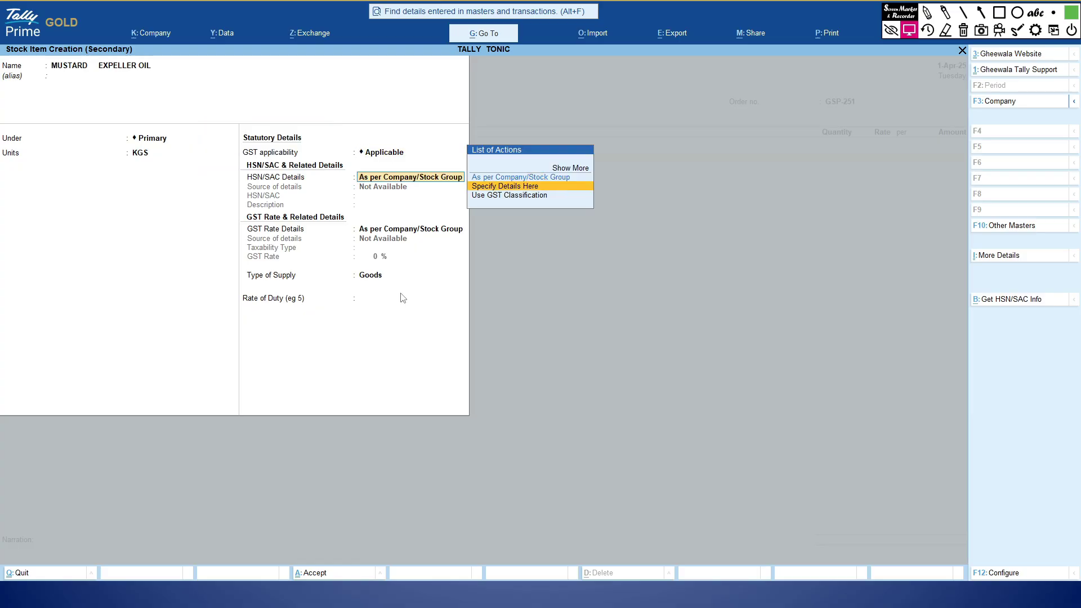
key(Return)
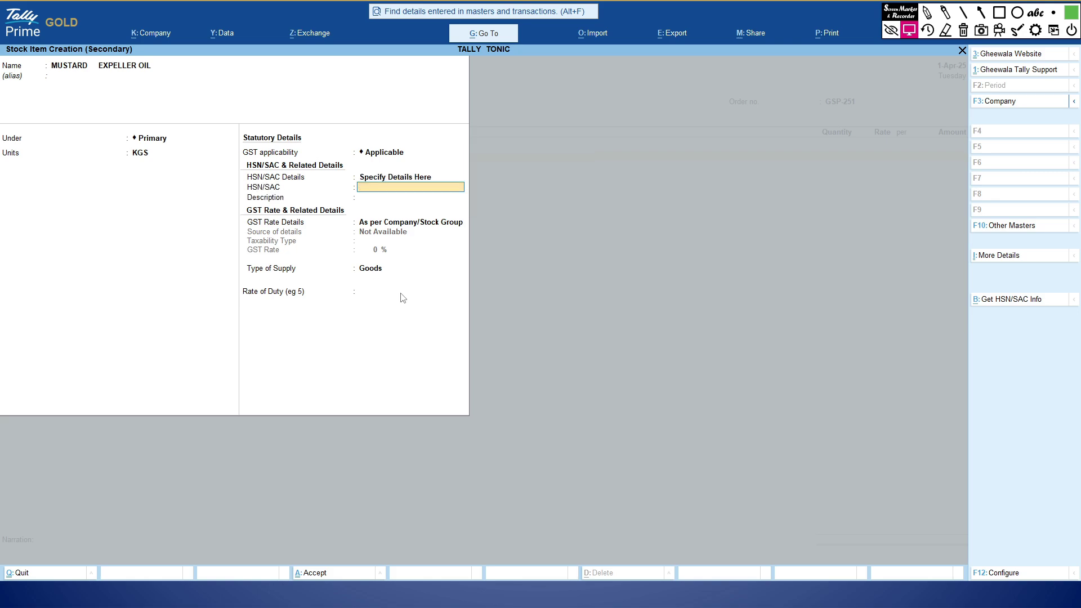
key(alt+Tab)
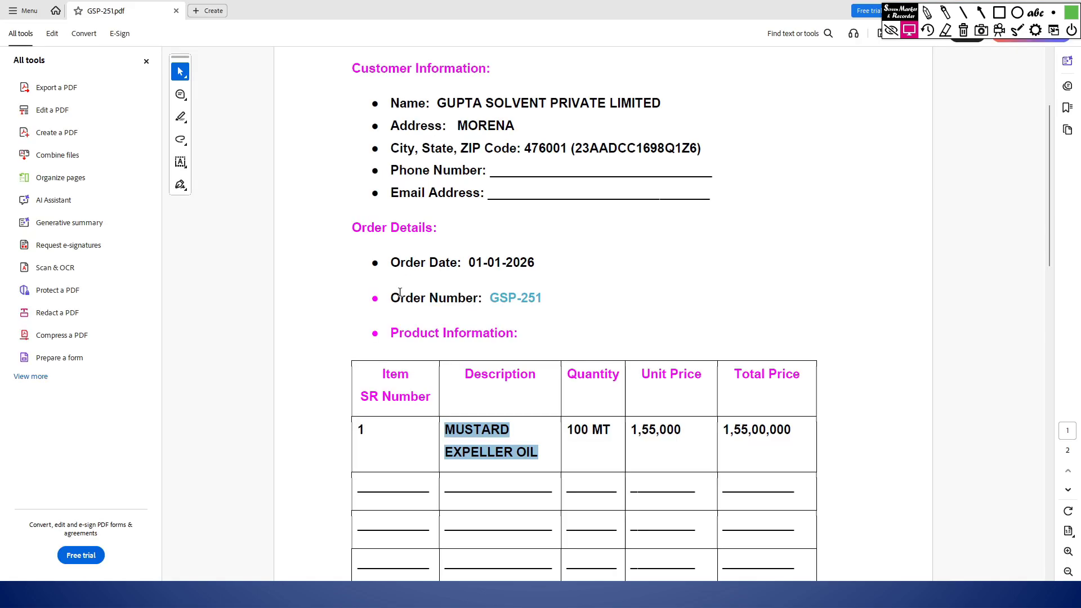
scroll(539, 451, down, 4)
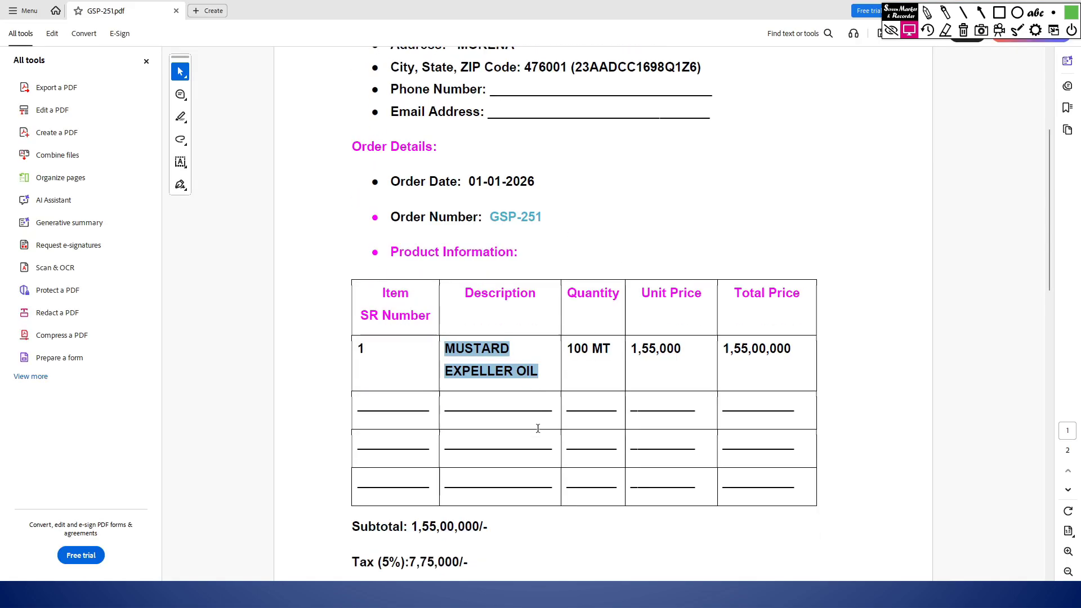
scroll(538, 432, down, 1)
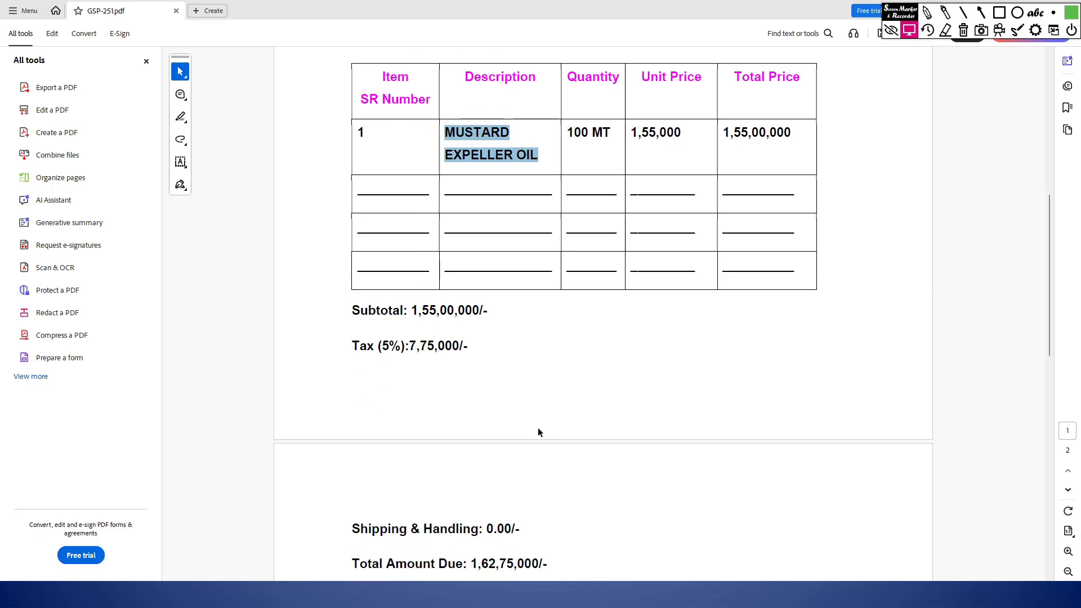
key(alt+Tab)
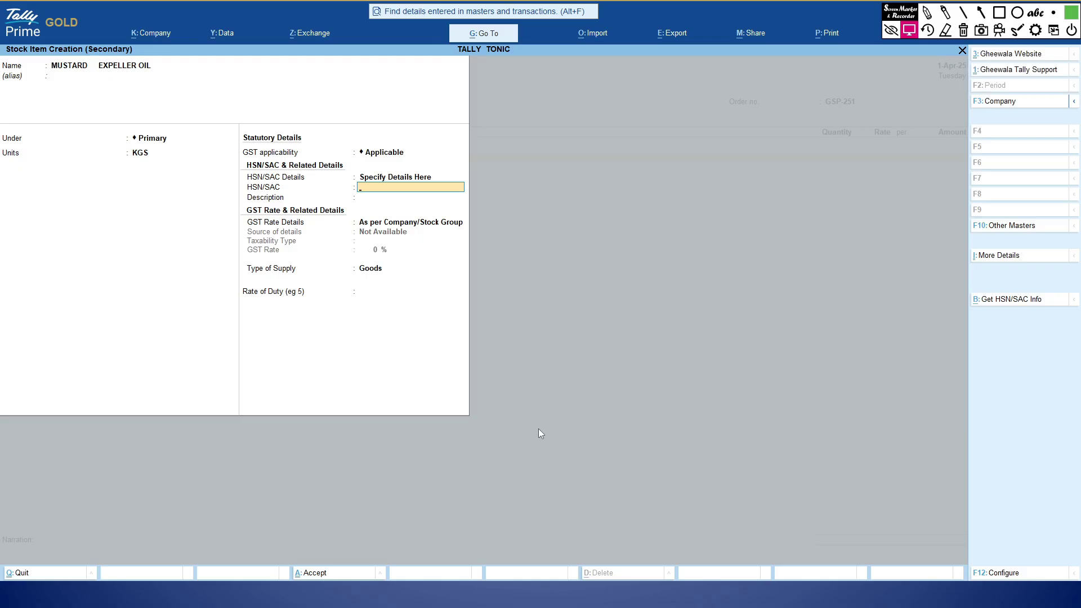
text(149120)
key(Return)
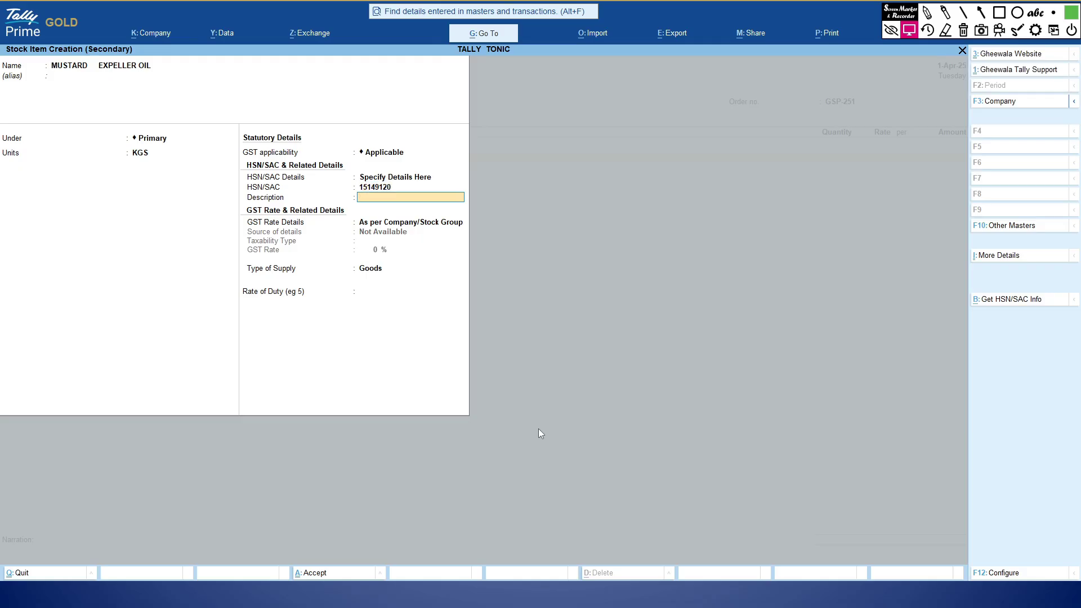
text(MUSTARD EXPELLER OIL)
key(Return)
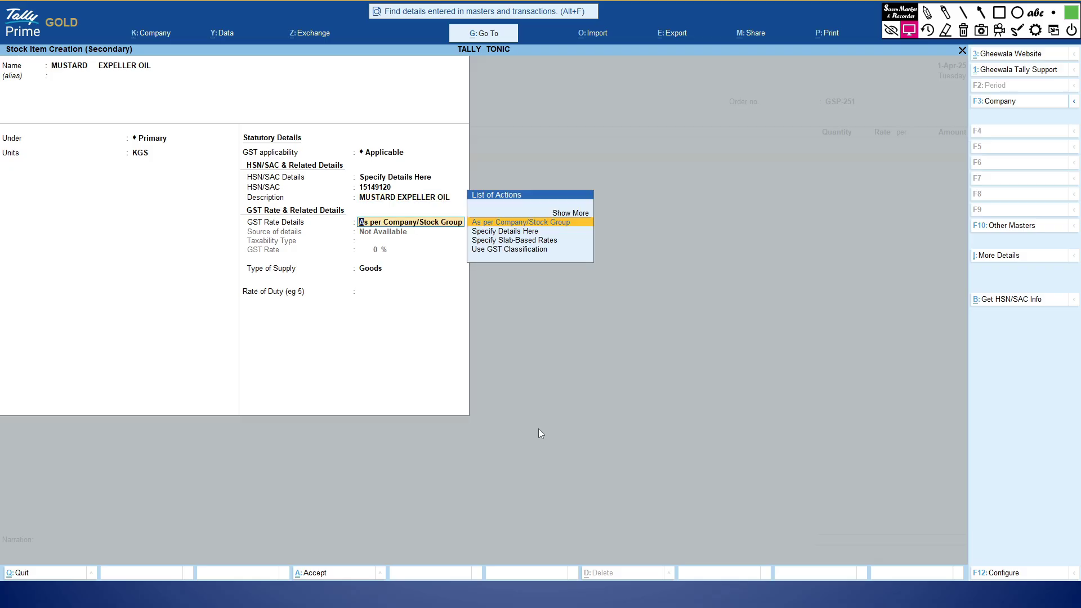
- Specify the item's GST rate details as Taxable at 5%, checking the tax in the PDF, and keep Goods as the type of supply
key(Down)
key(Return)
key(Return)
key(alt+Tab)
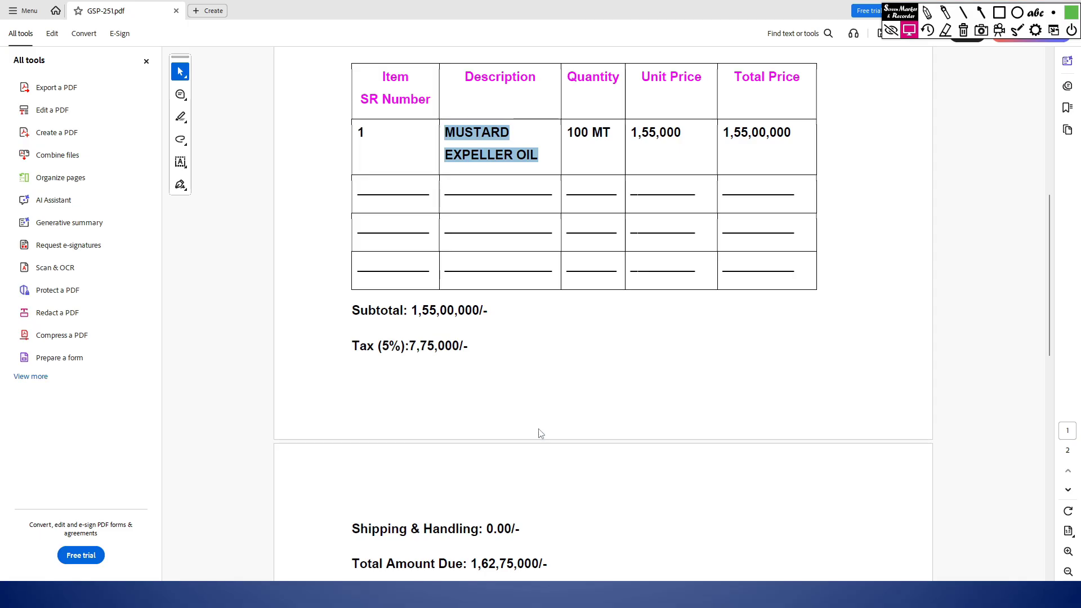
key(alt+Tab)
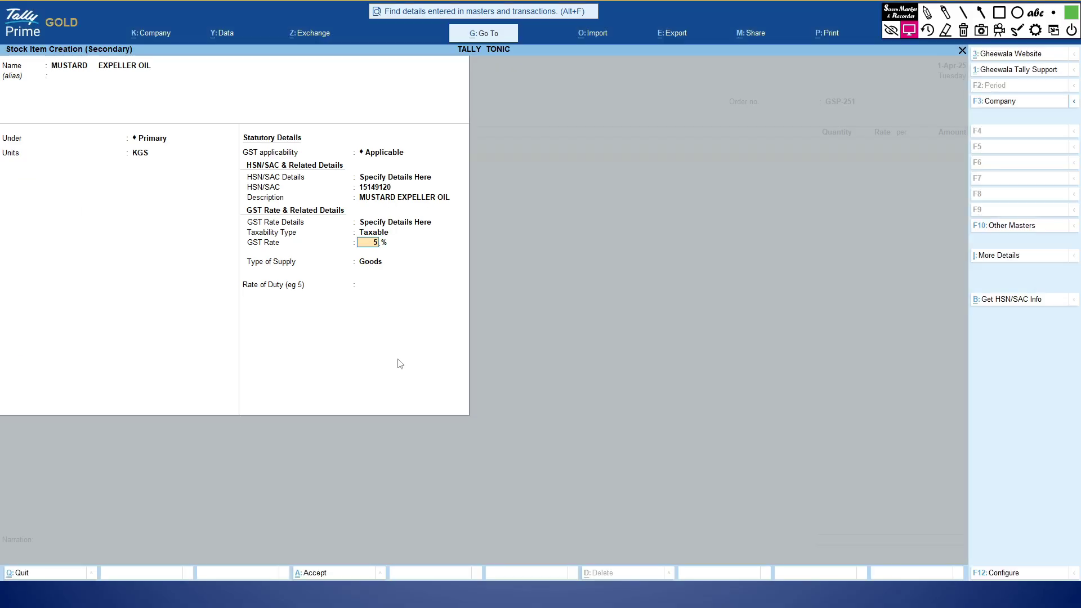
text(5)
key(Return)
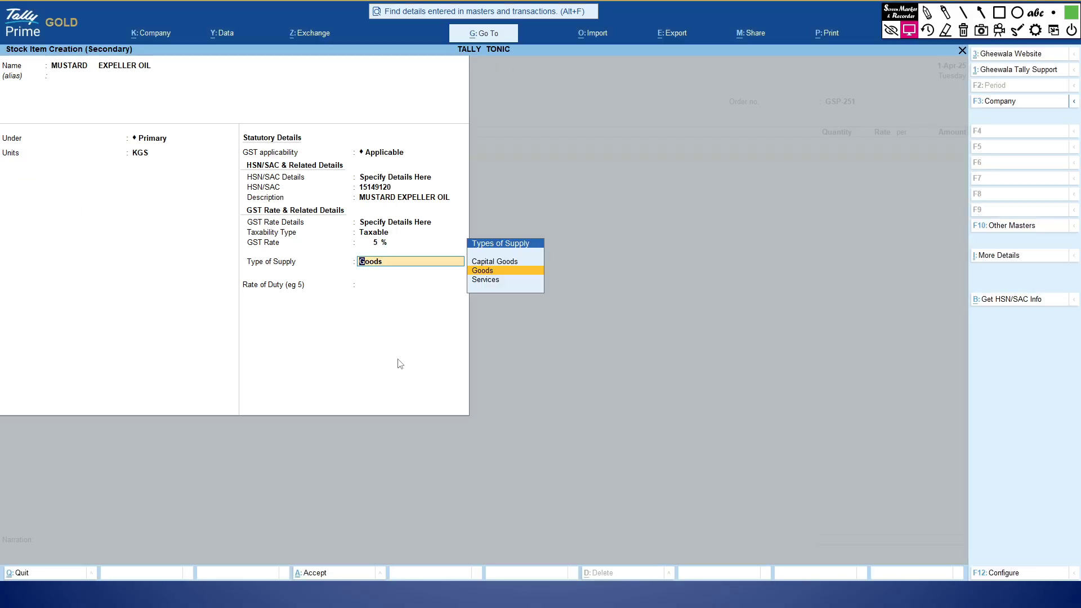
key(Return)
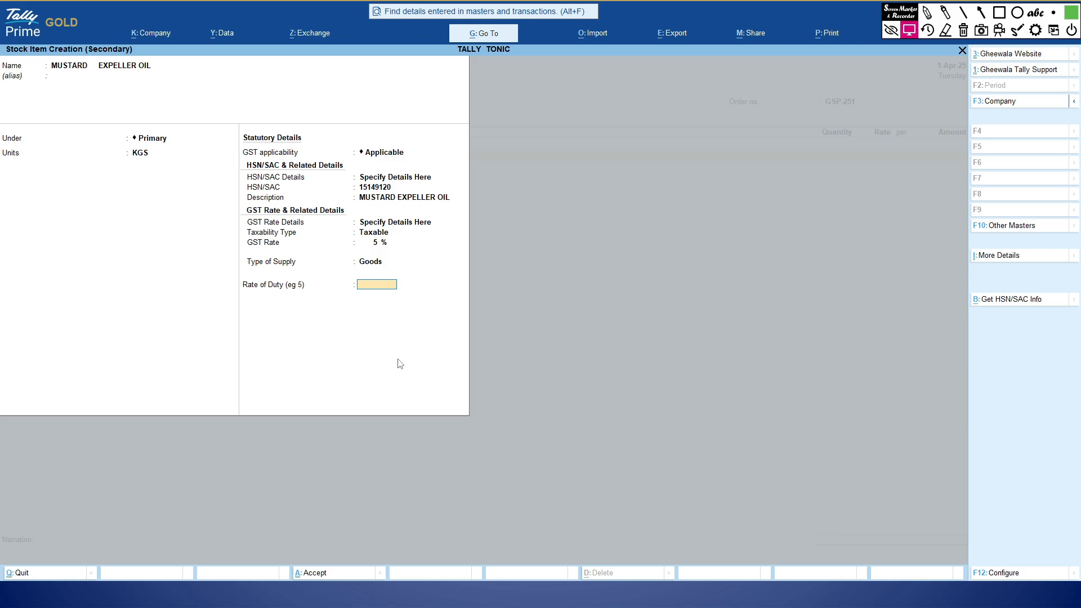
- Correct the spacing in the stock item's name to MUSTARD EXPELLER OIL and save the item
click(98, 73)
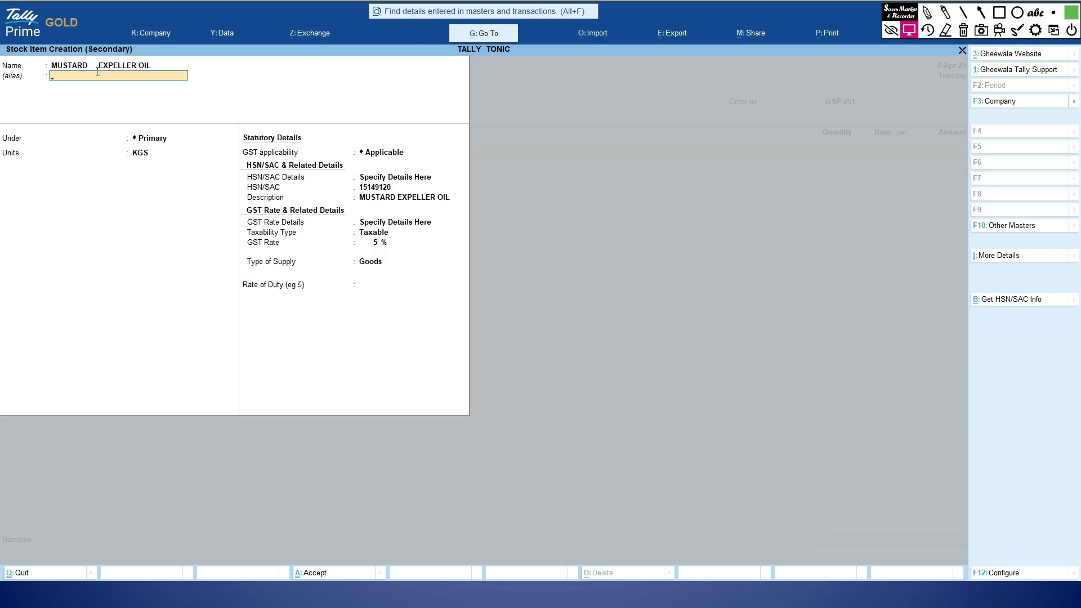
key(BackSpace)
text(MUSTARD EXPELLER OIL)
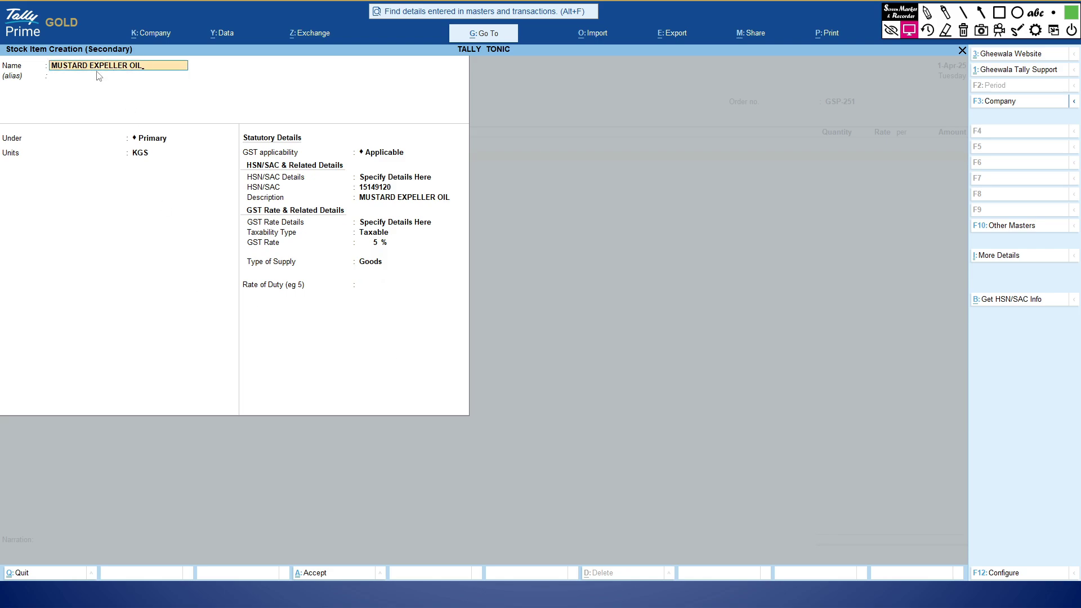
key(ctrl+a)
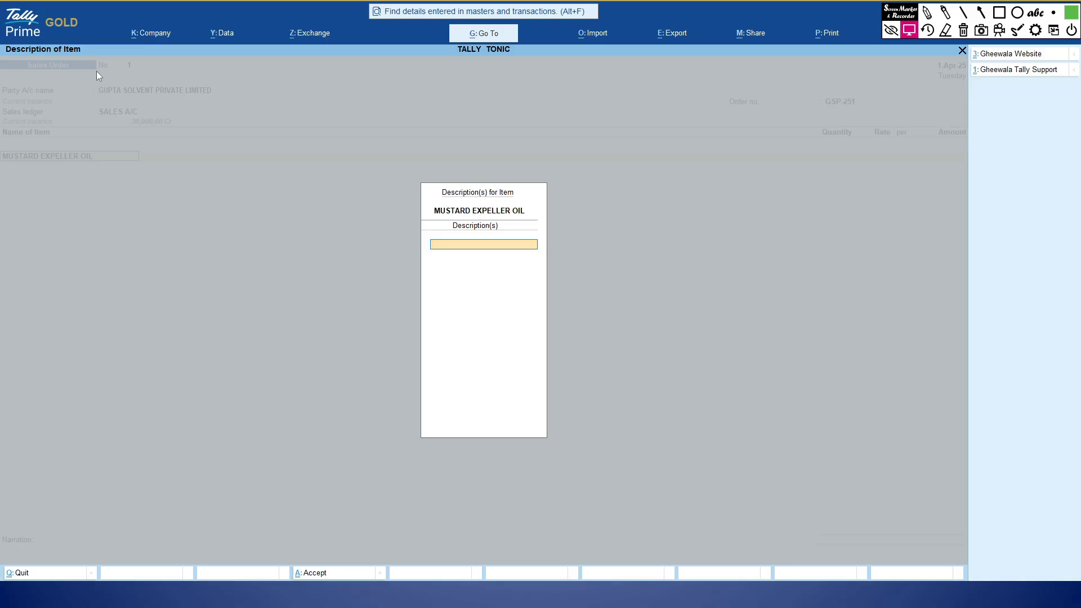
- Leave the item description blank, keep 1-Apr-25 as the due date, and enter the PDF's ordered quantity as 1,00,000 KGS
key(Return)
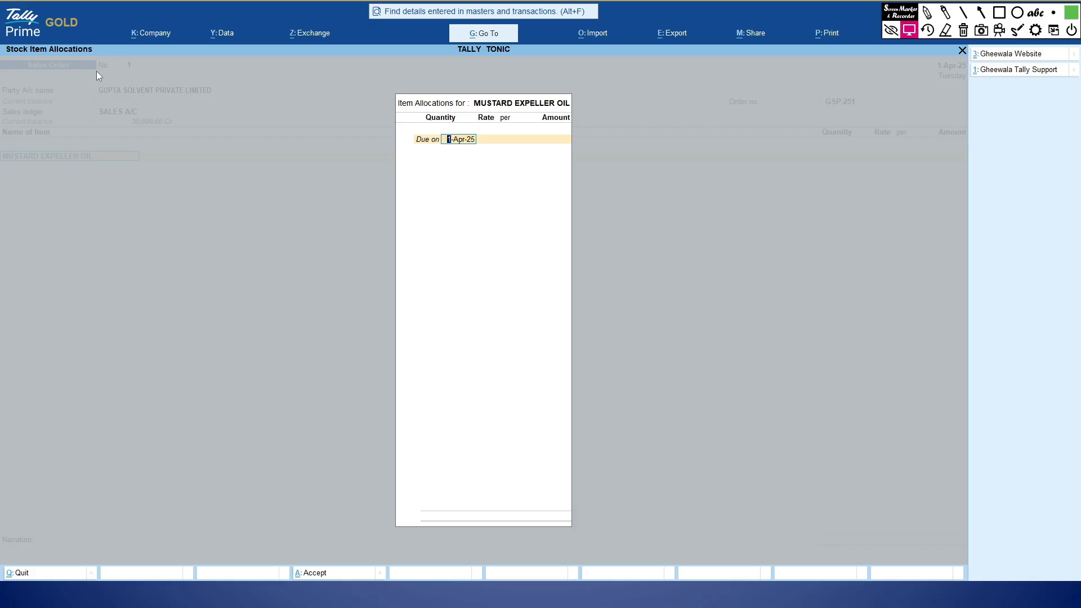
key(Return)
key(BackSpace)
key(Return)
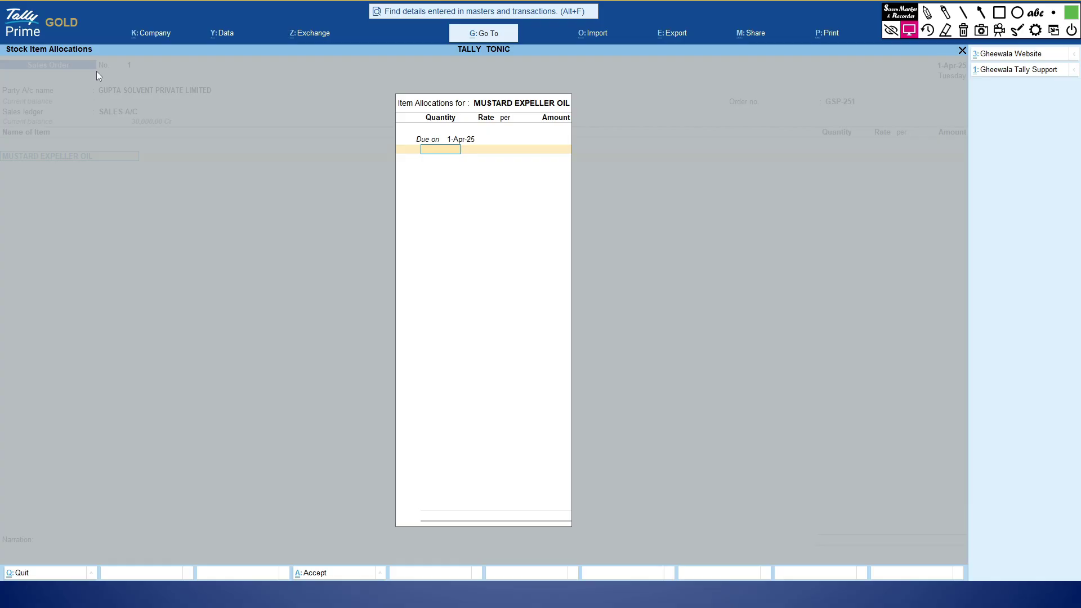
key(alt+Tab)
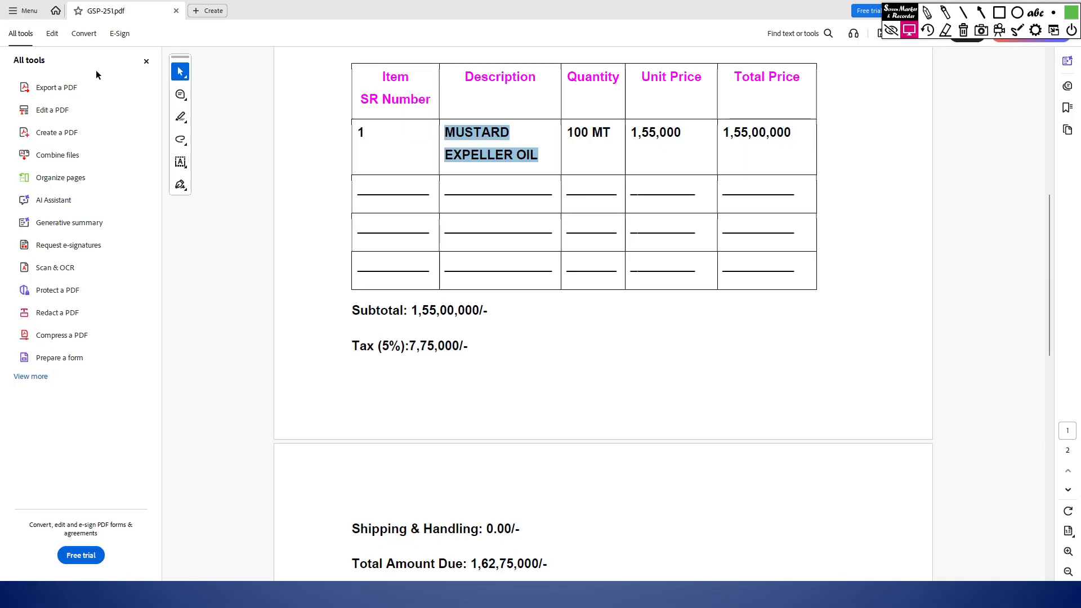
key(alt+Tab)
text(1,00,000)
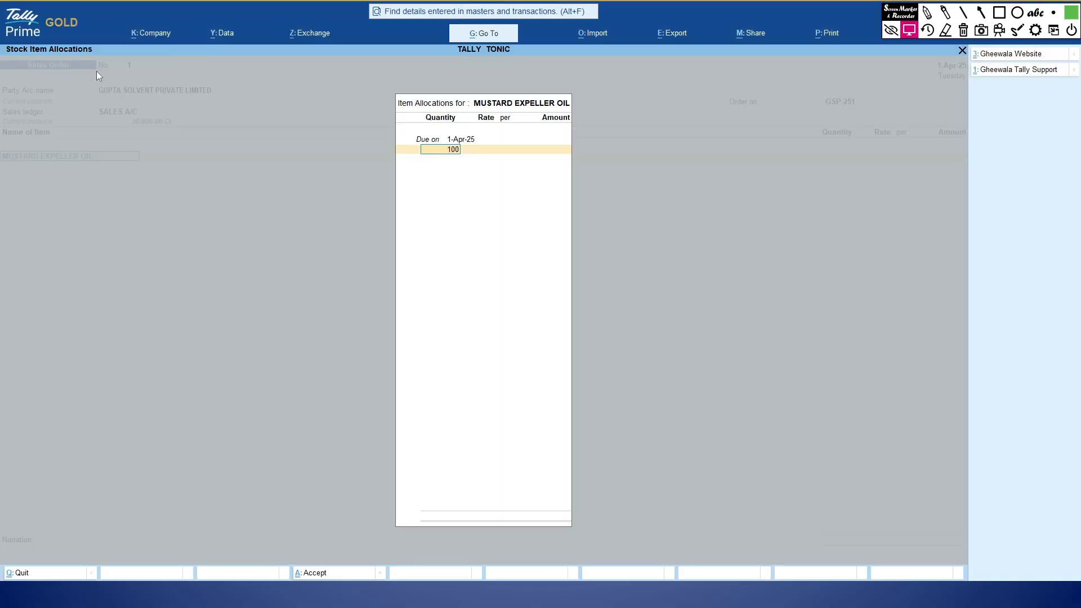
key(Return)
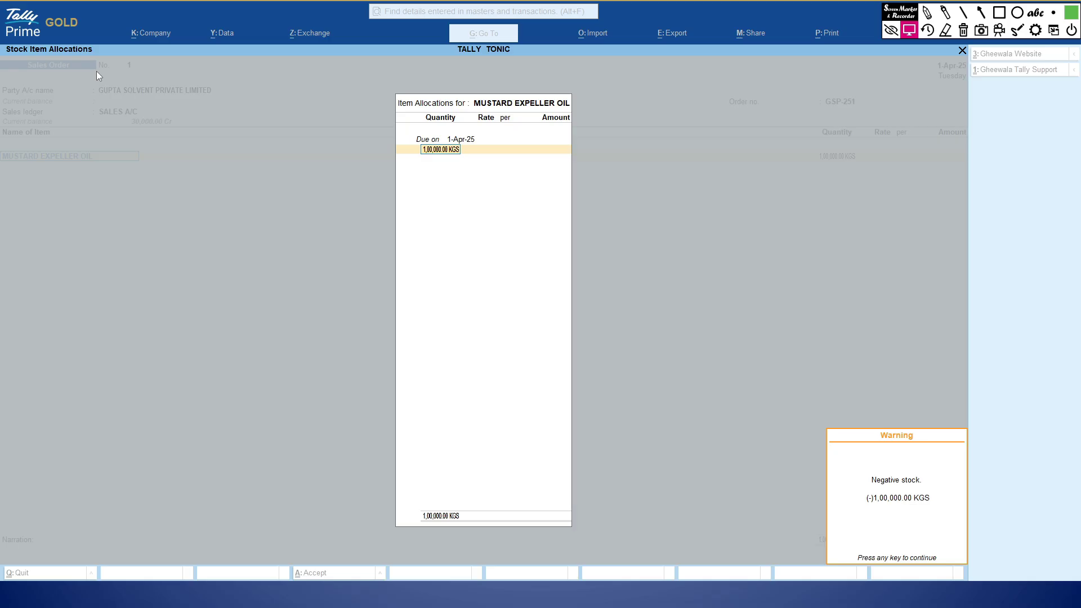
key(Return)
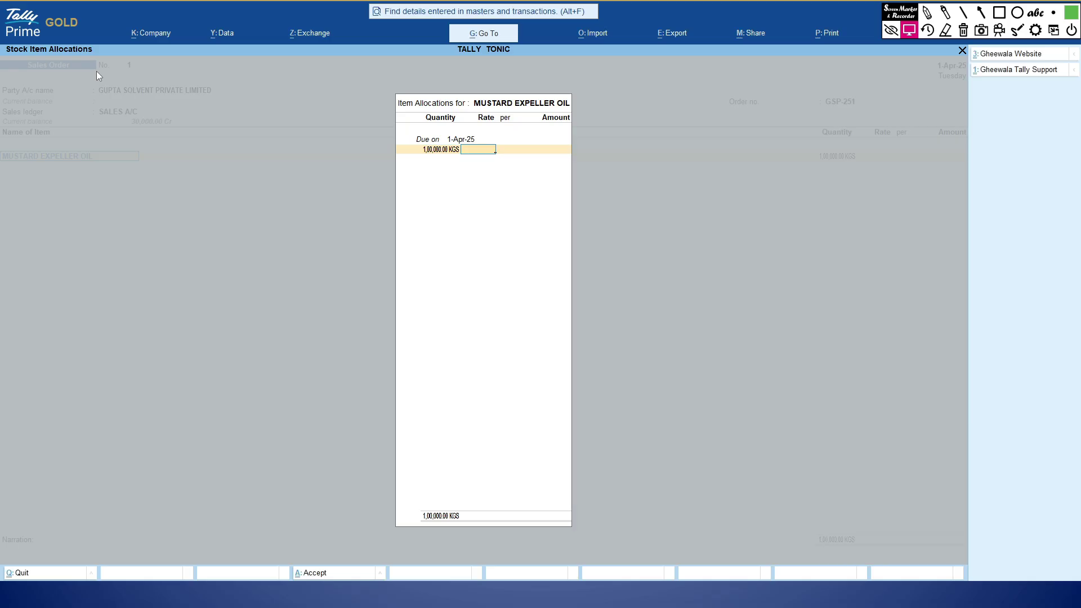
- Check the unit price in the PDF, set the item's rate to 155 per KGS and accept the item allocation
key(alt+Tab)
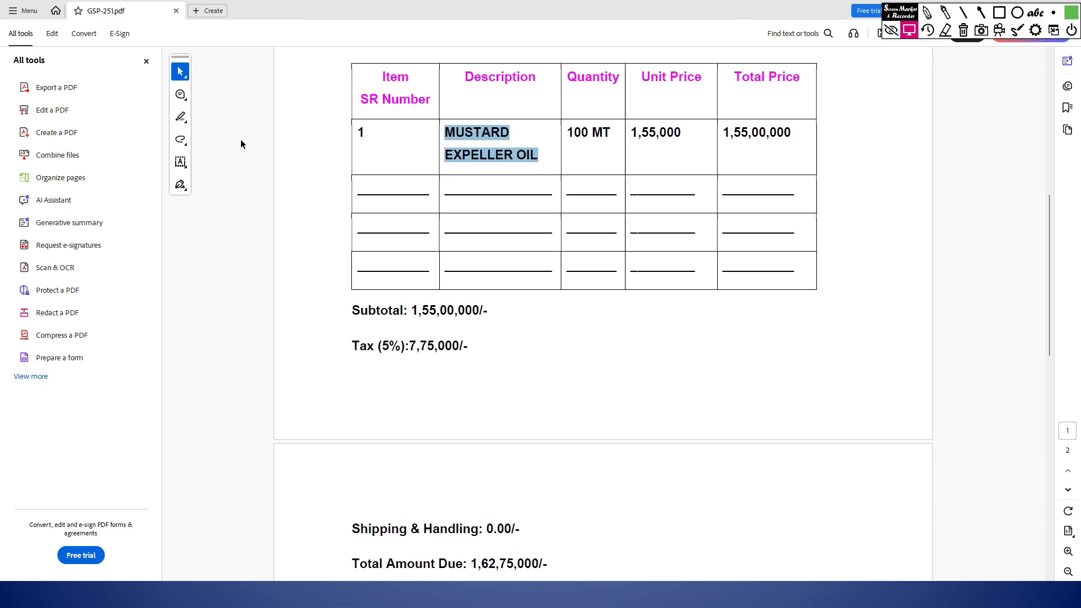
key(alt+Tab)
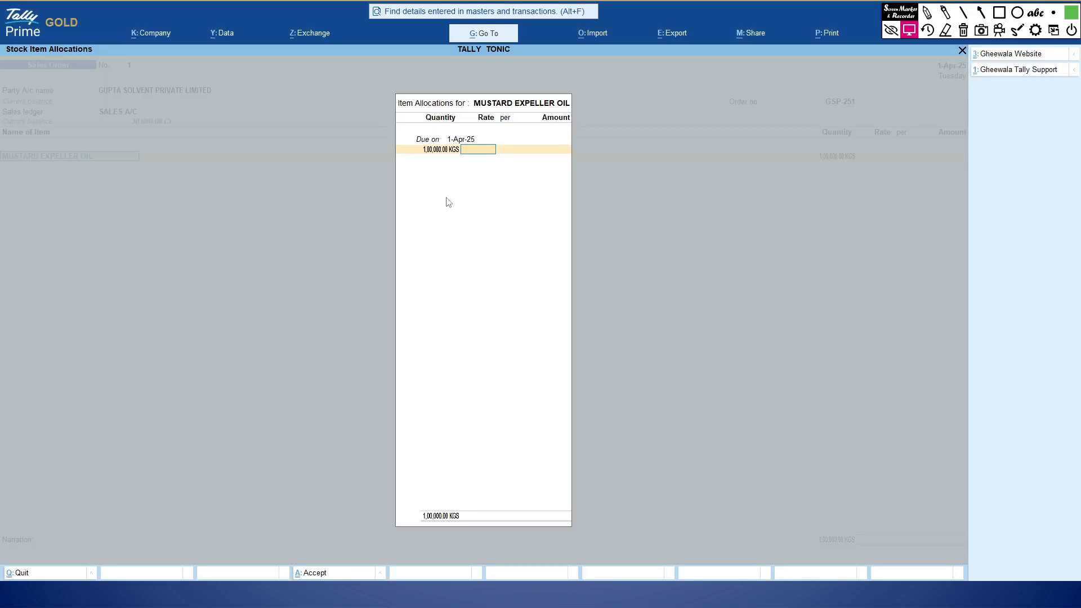
key(alt+Tab)
key(alt+Tab)
text(155)
key(Return)
key(Return)
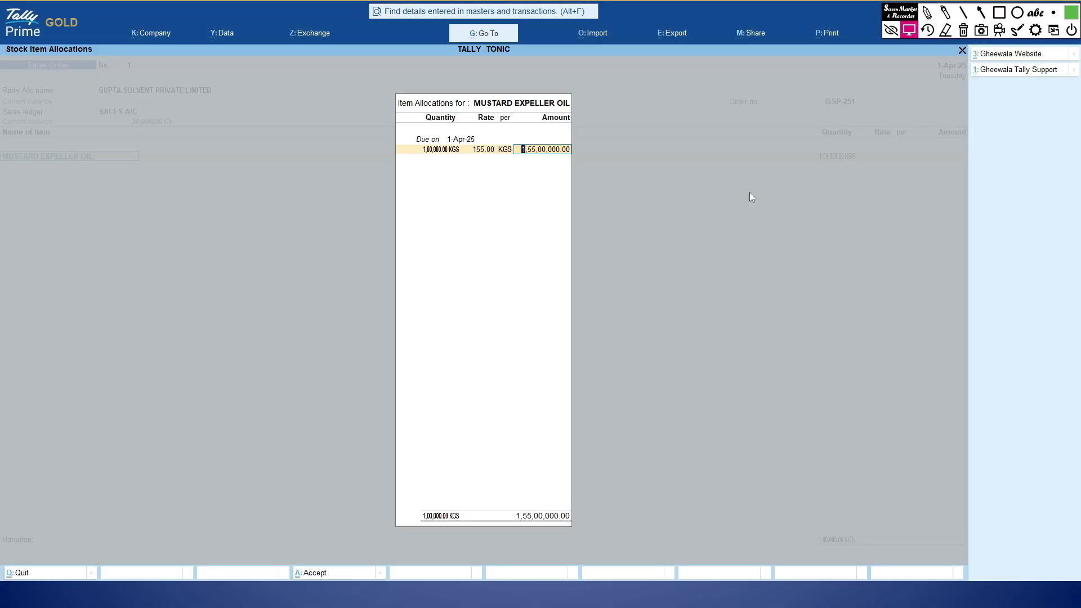
key(Return)
key(Return)
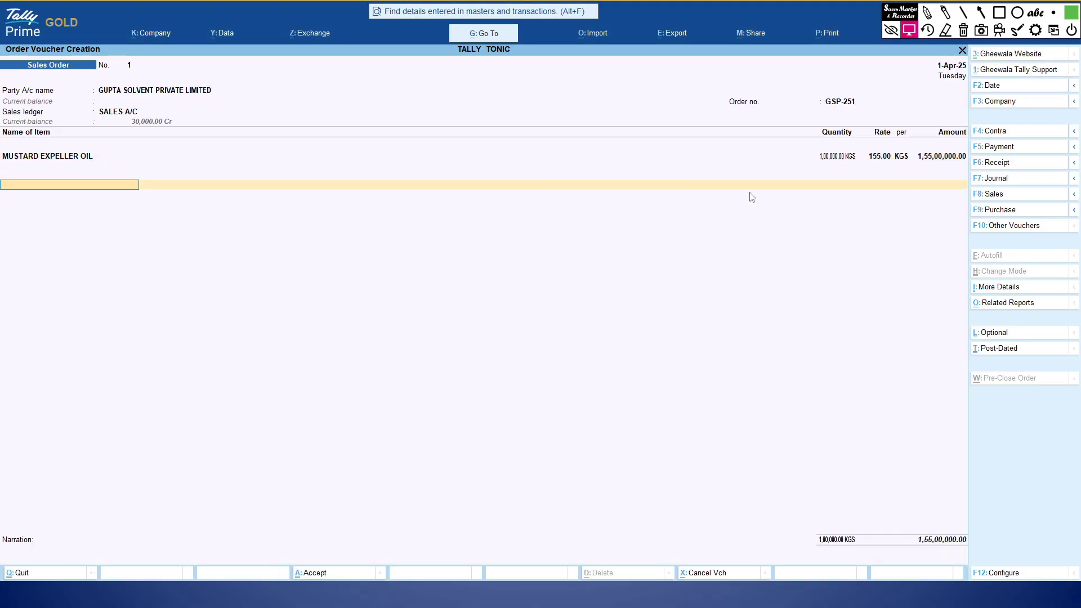
- Add the IGST ledger below the item with its calculated tax and proceed to the voucher narration
text(IGST)
key(Return)
key(Return)
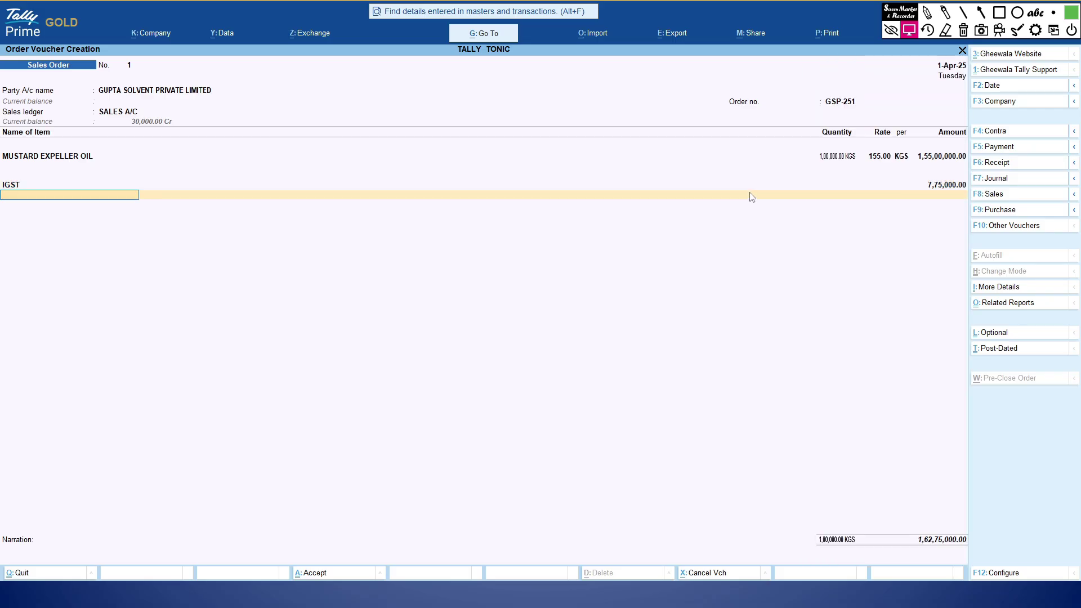
key(Return)
key(Return)
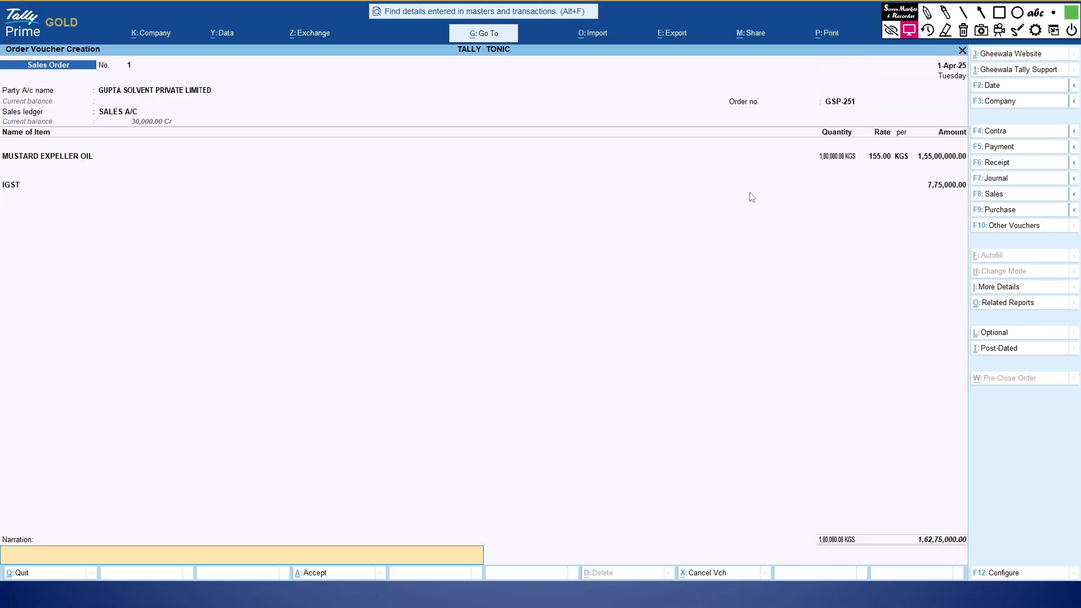
- Copy the MUSTARD EXPELLER OIL product row from the PDF order into the Sales Order voucher's narration
key(alt+Tab)
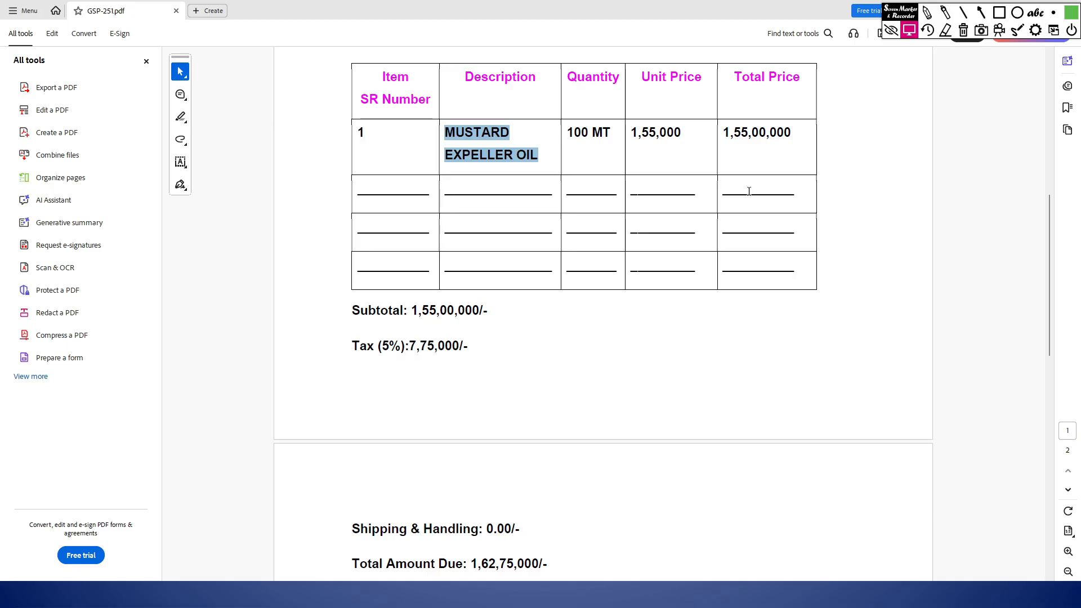
scroll(645, 135, up, 2)
drag(356, 213, 793, 223)
key(ctrl+c)
key(alt+Tab)
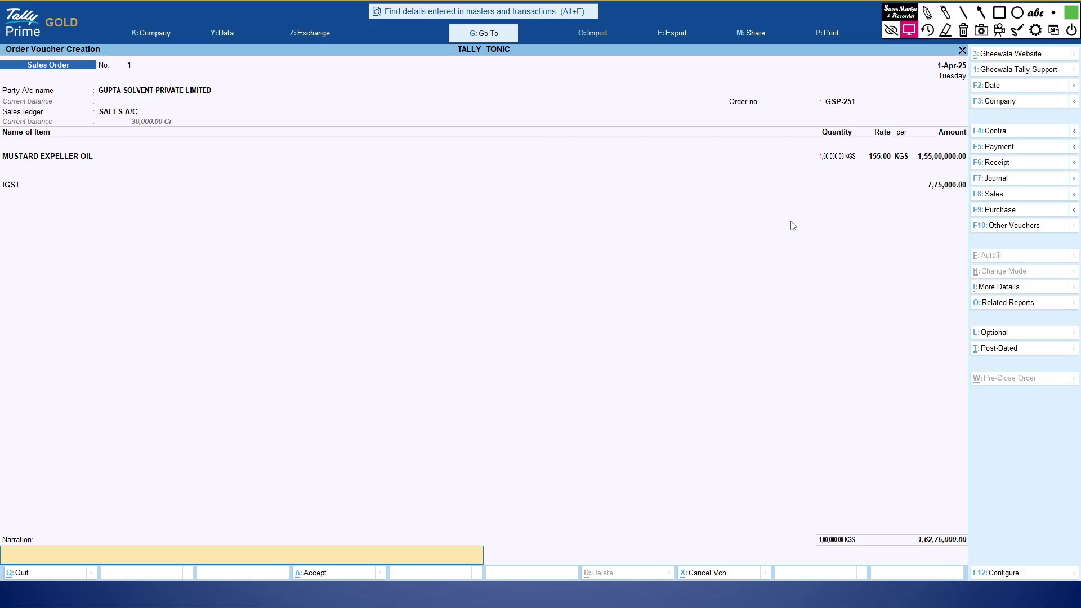
key(ctrl+alt+v)
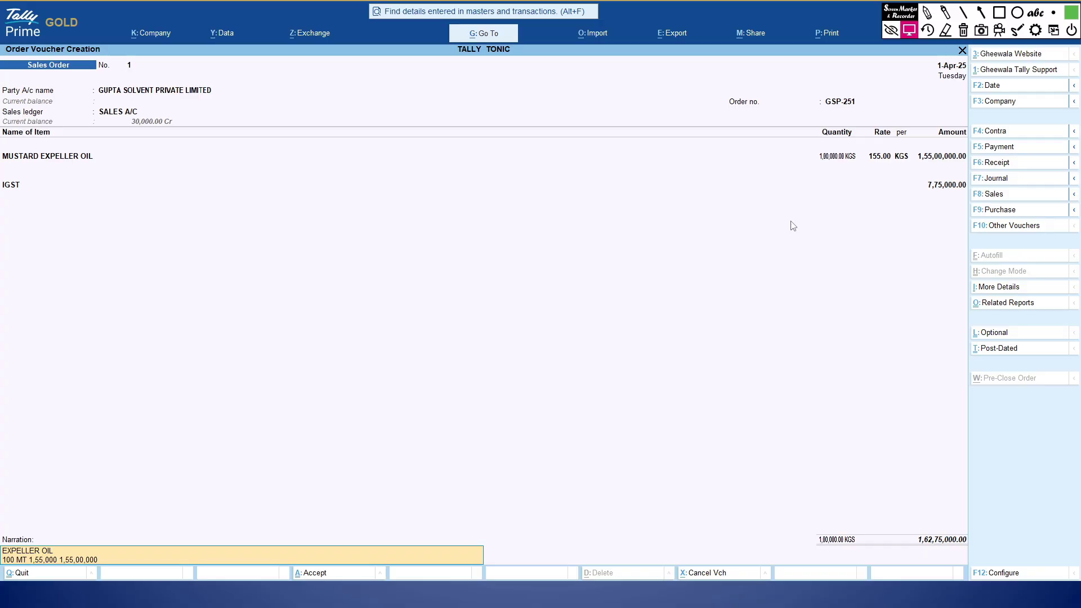
- Add GUPTA SOLVET 2 ND PAYMENT VIA BANK to the narration and save the sales order voucher
text(GUPTA SOLVET 2 ND PAYMENT  VIA BANK)
key(Return)
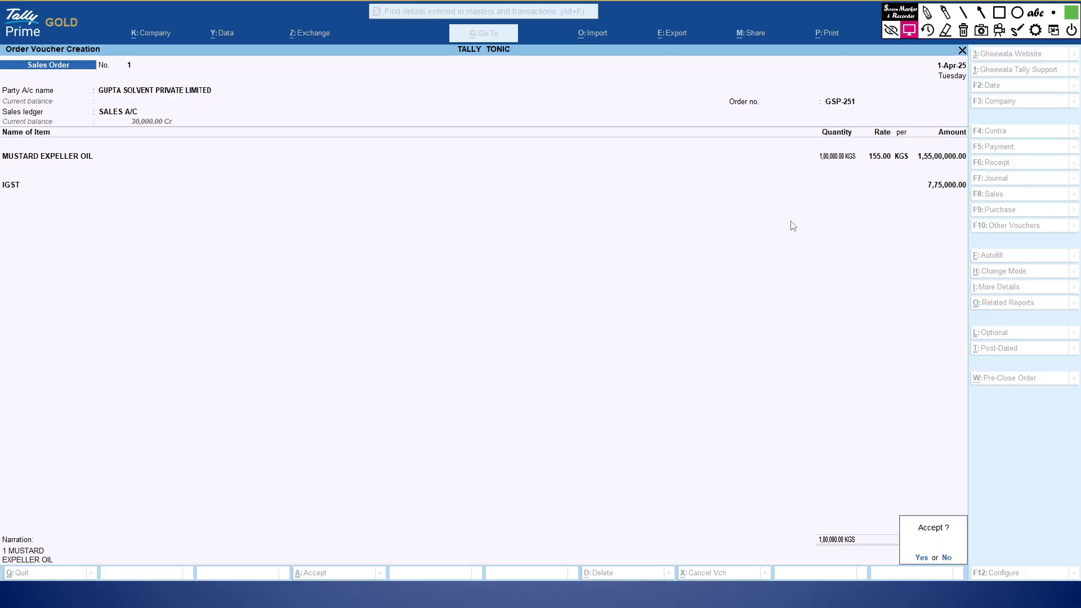
key(y)
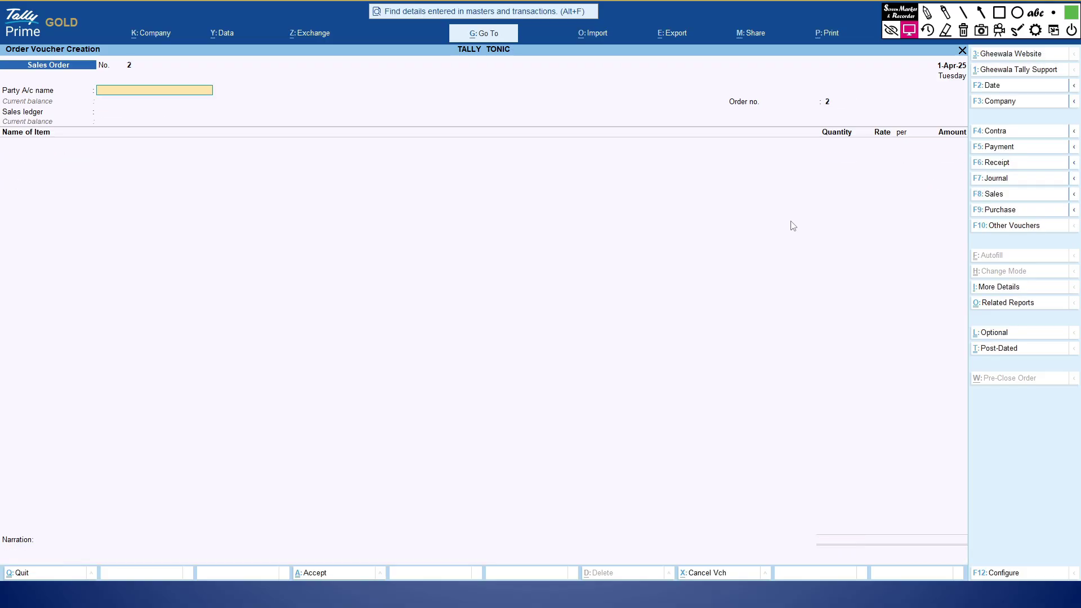
- Compare the subtotal, tax, total due and payment method in the PDF order with the saved sales order voucher
key(alt+Tab)
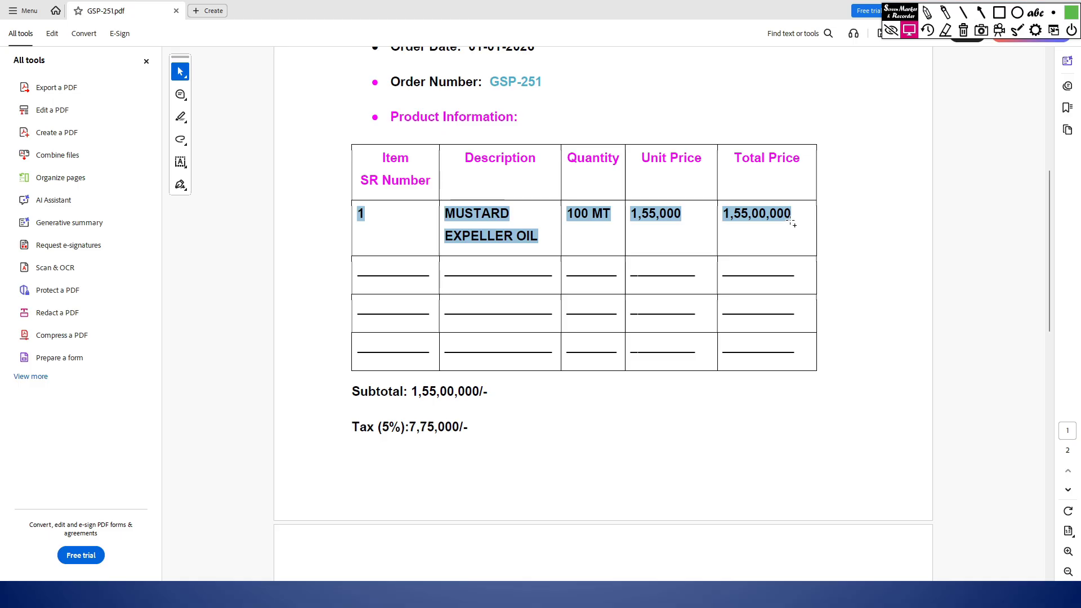
scroll(622, 315, down, 5)
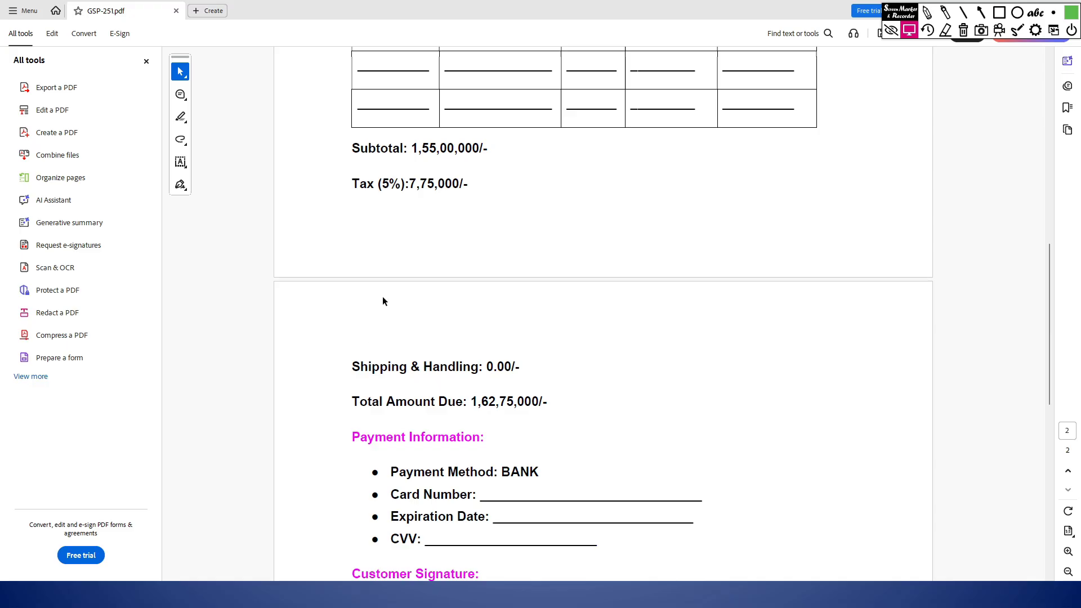
scroll(395, 327, down, 1)
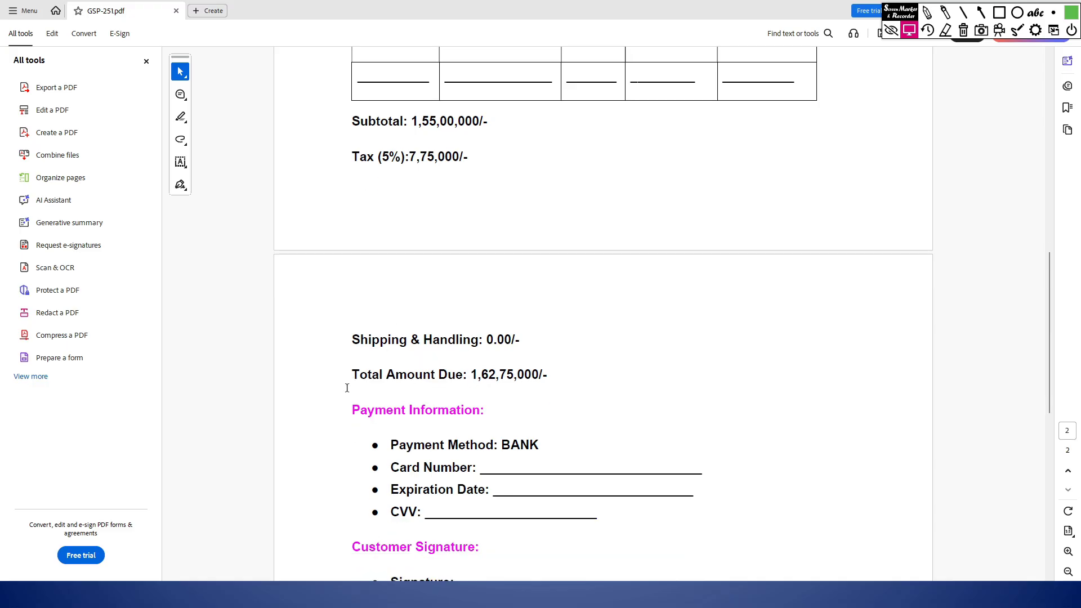
key(alt+Tab)
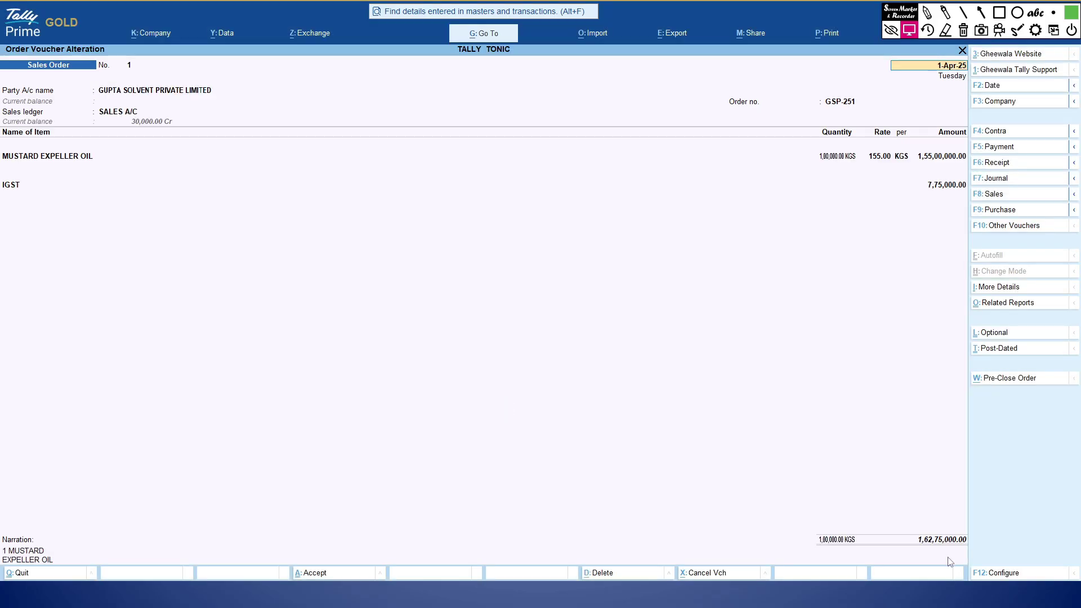
key(alt+Tab)
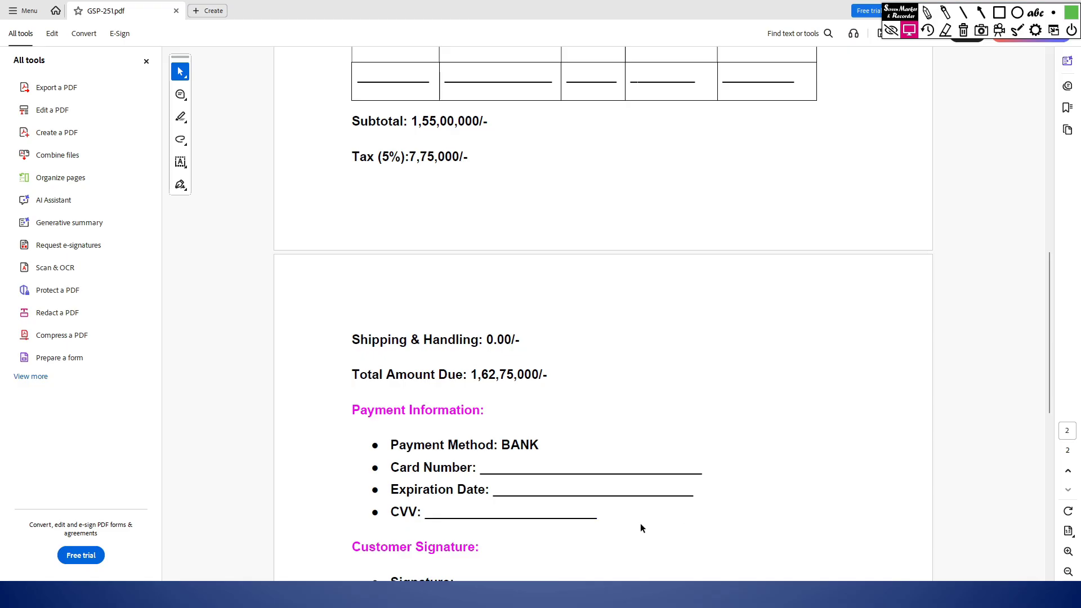
scroll(538, 443, down, 1)
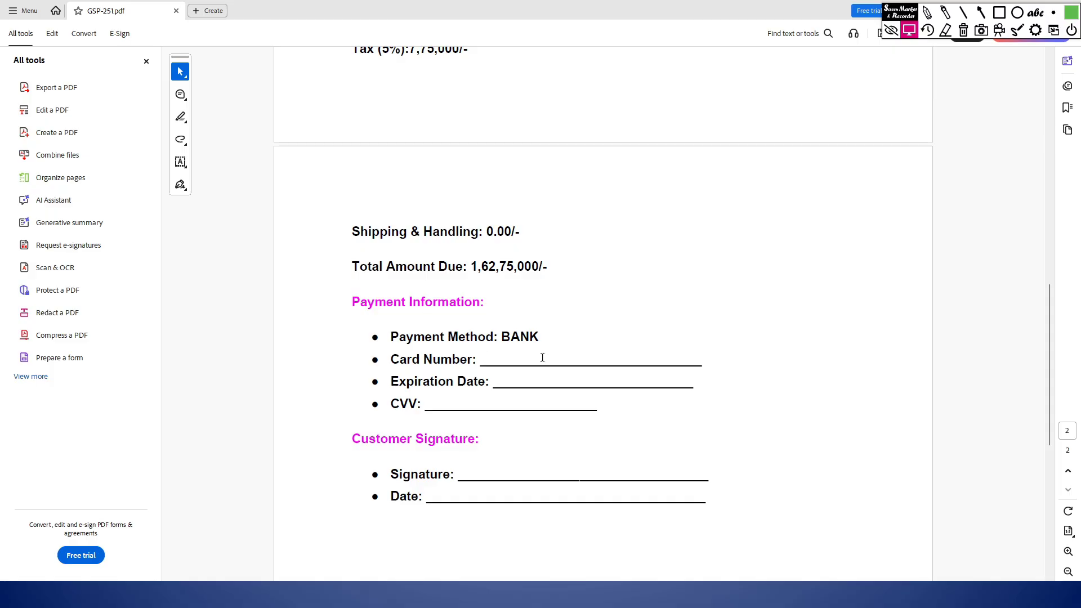
key(alt+Tab)
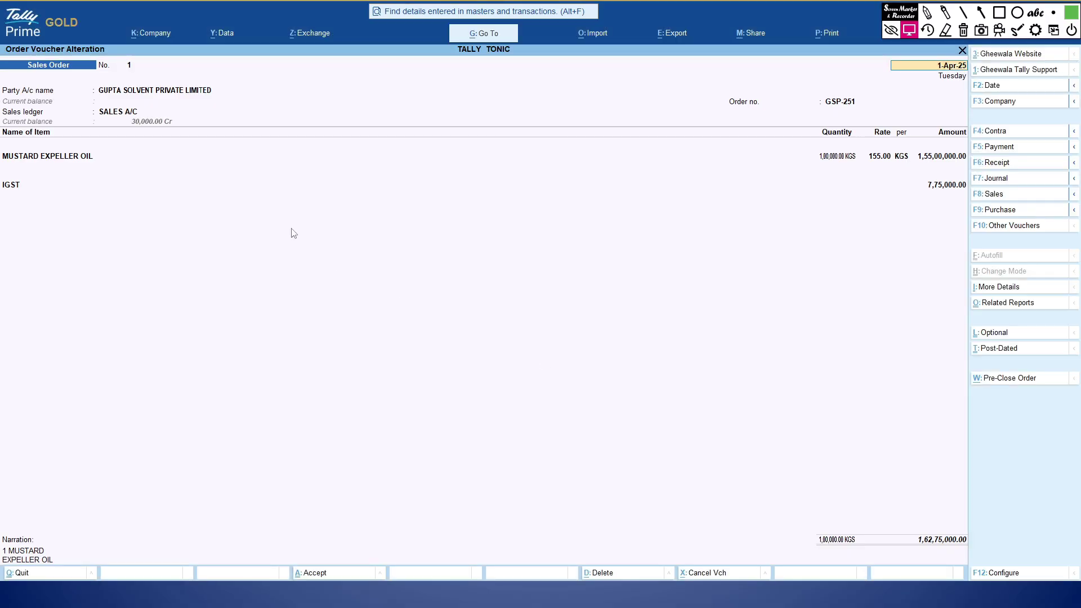
- Preview the printout of the sales order voucher, check it against the PDF's payment and signature sections, and close the preview
key(alt+p)
key(Left)
key(Return)
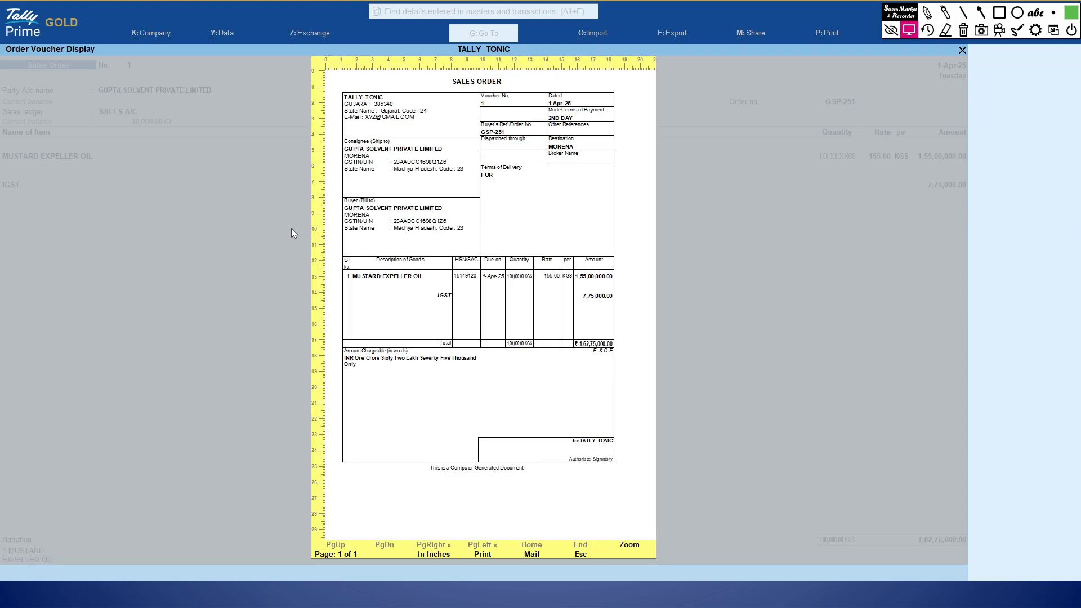
key(alt+Tab)
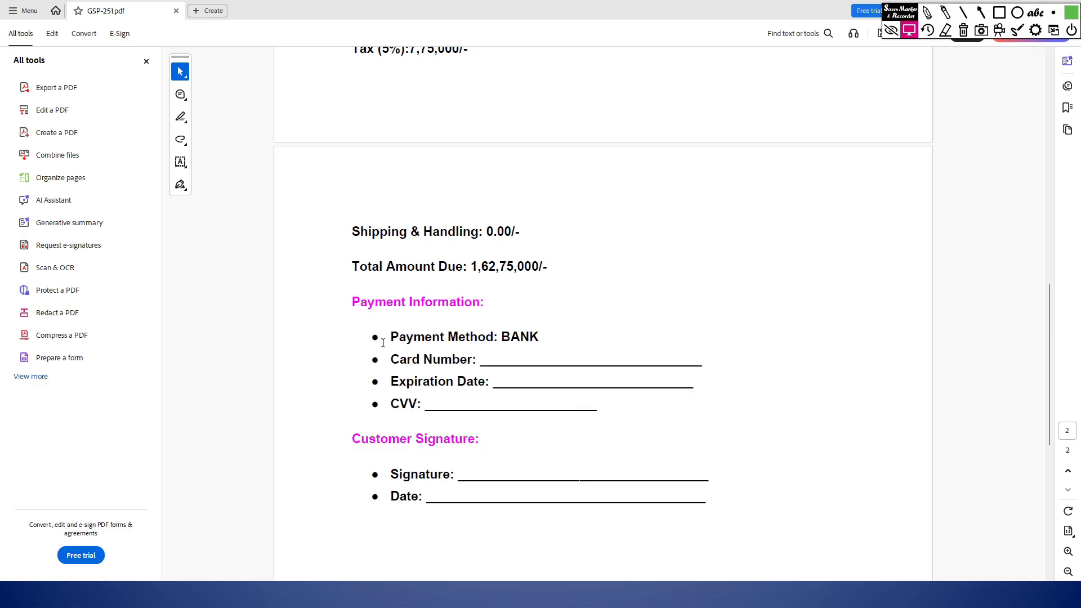
scroll(490, 397, down, 2)
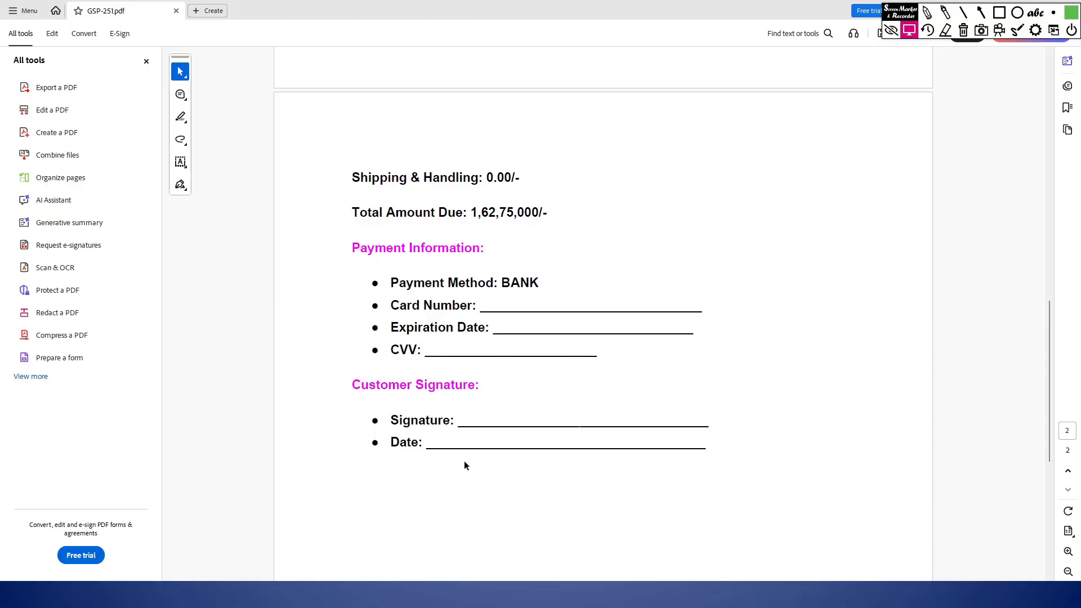
key(alt+Tab)
key(Escape)
key(alt+Tab)
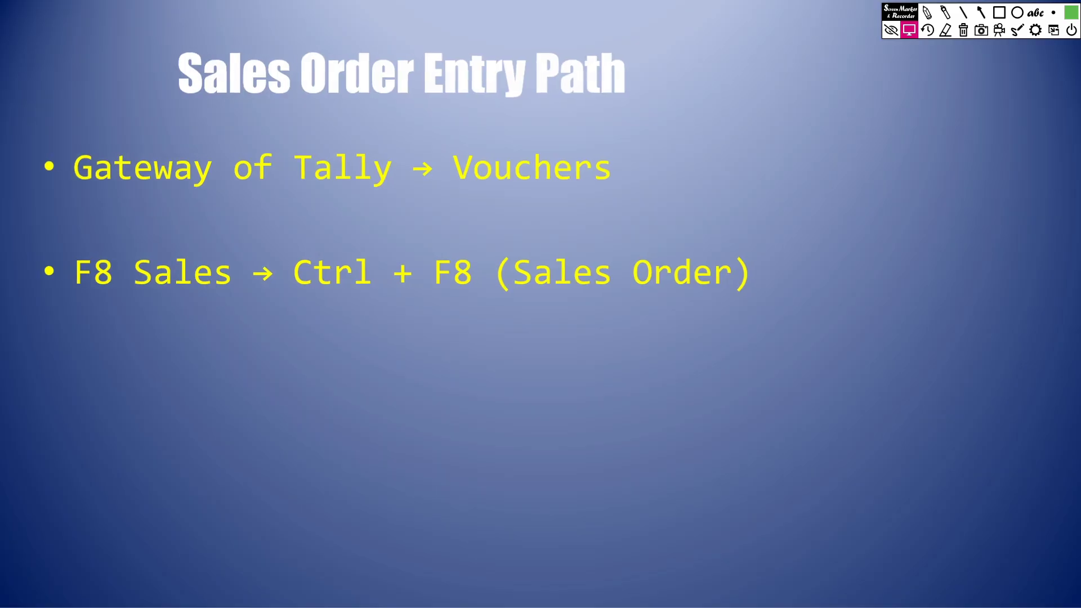
key(Right)
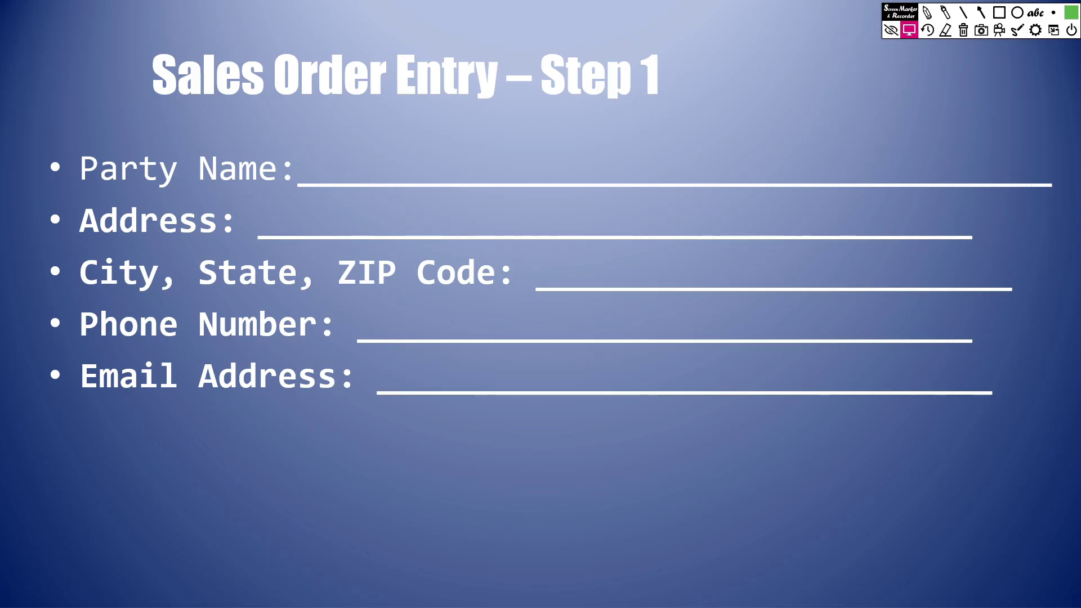
key(Right)
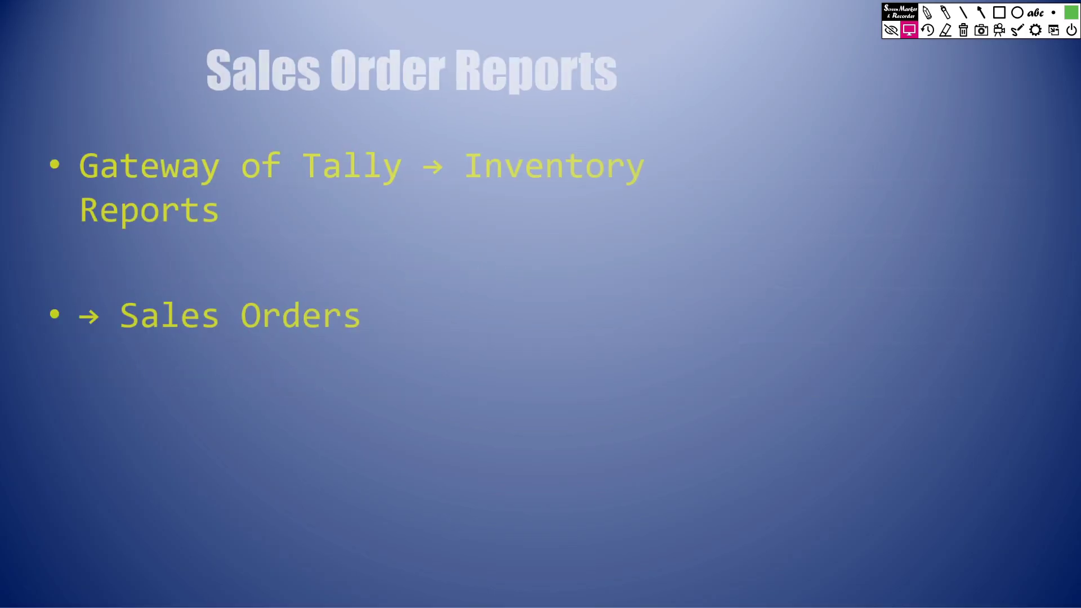
key(Right)
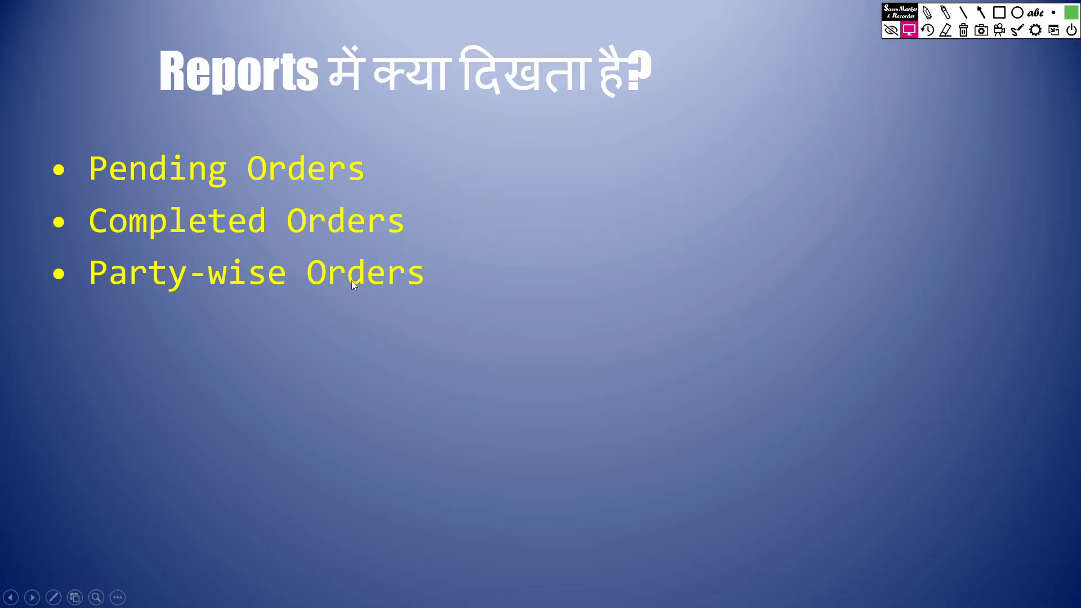
- Leave the sales order vouchers without saving changes and return to the Gateway of Tally in TallyPrime
key(alt+Tab)
key(Escape)
key(Escape)
key(y)
key(Escape)
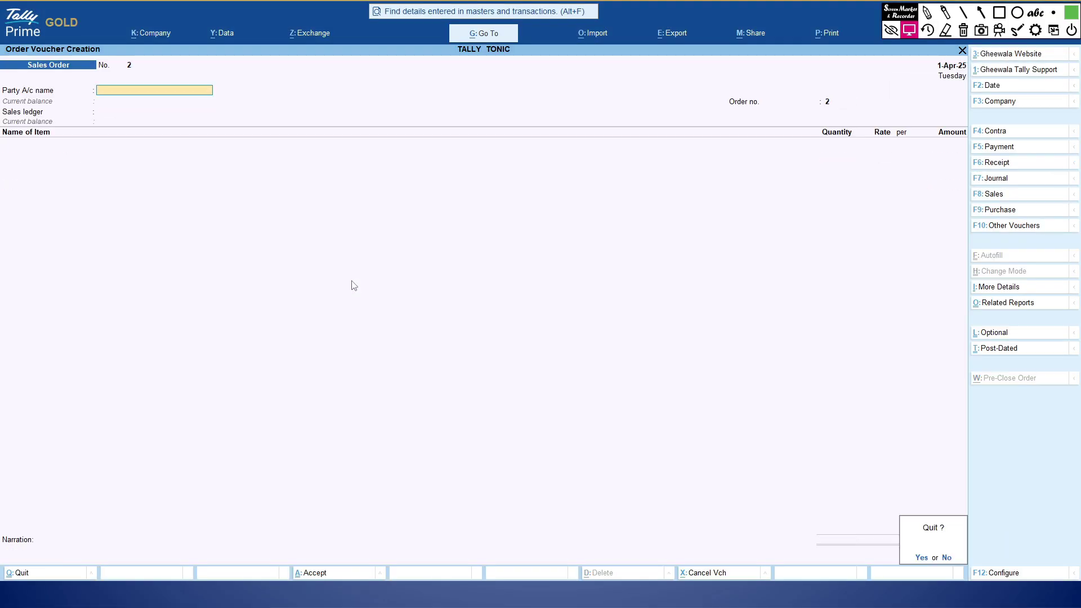
key(y)
key(Escape)
key(Escape)
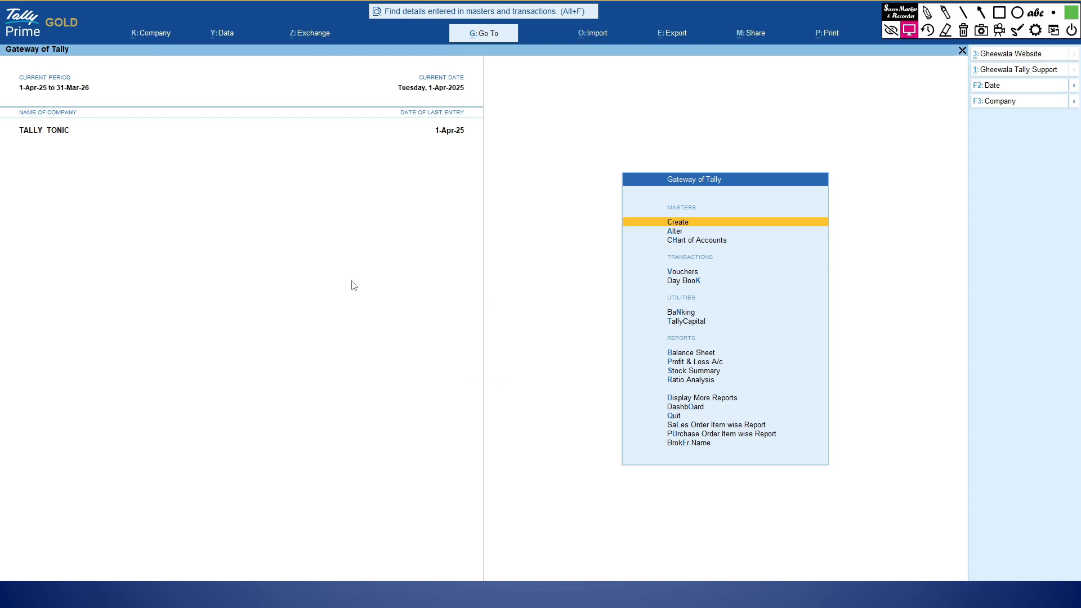
- Open the Sales Orders Book among the inventory books and view April's list of sales order vouchers
key(d)
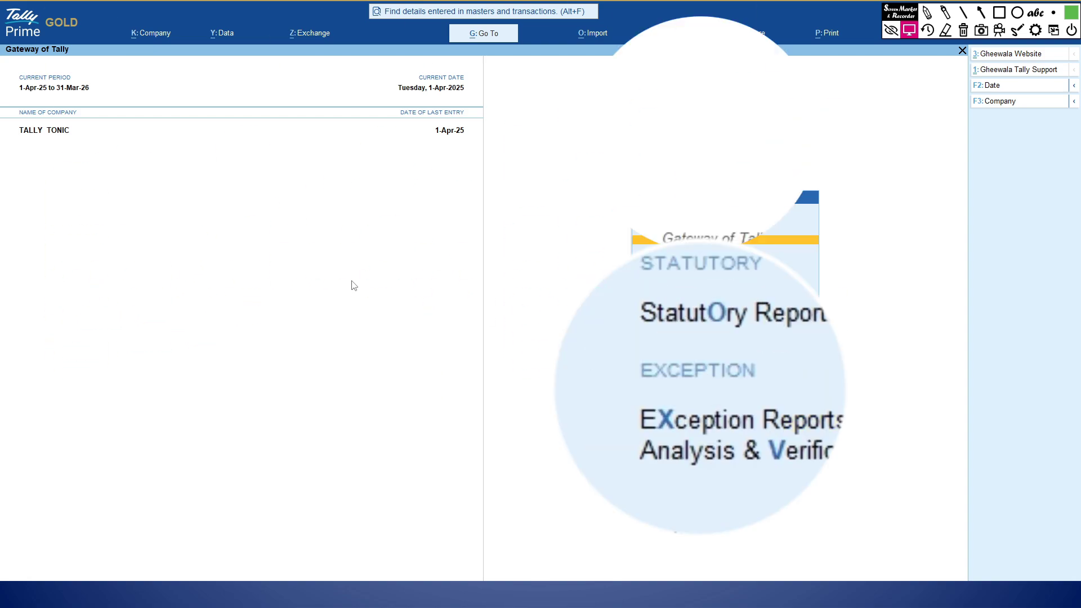
key(Down)
key(Down)
key(Down)
key(Down)
key(Down)
key(Down)
key(Down)
key(Up)
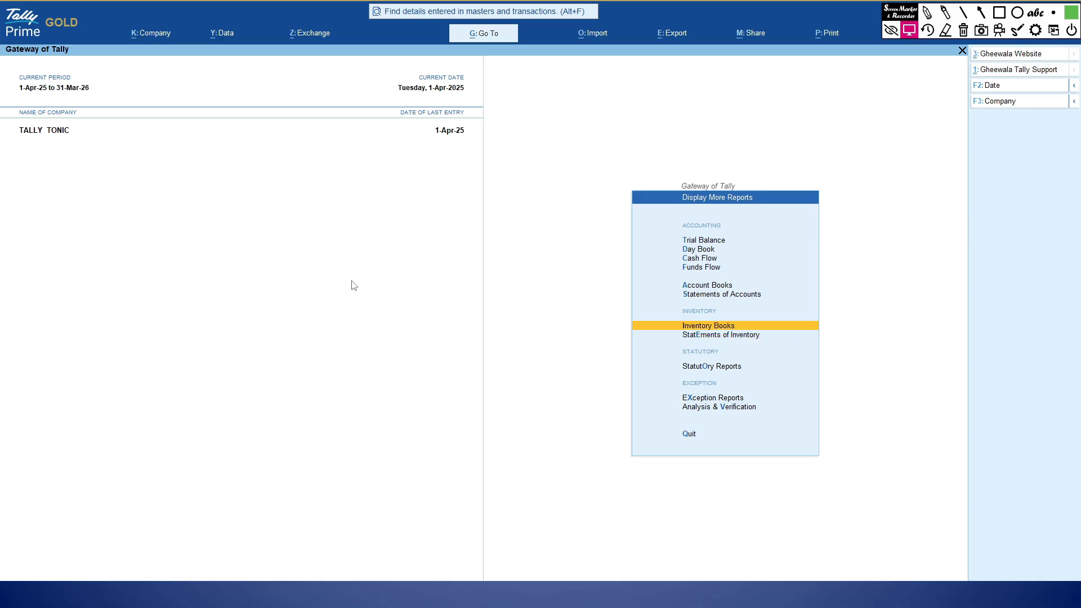
key(Return)
key(Down)
key(Down)
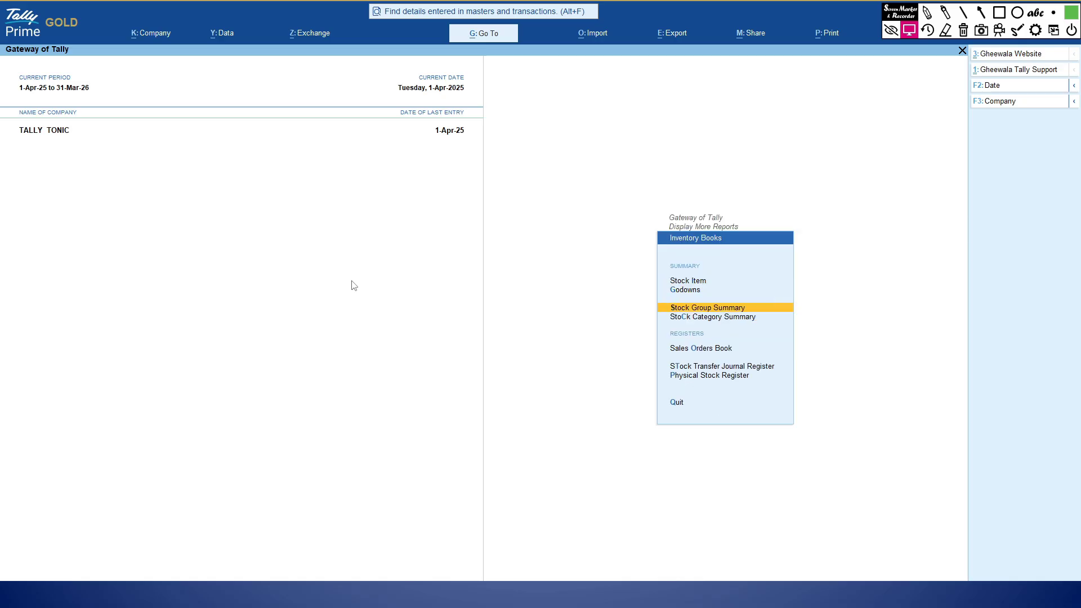
key(Down)
key(Down)
key(Return)
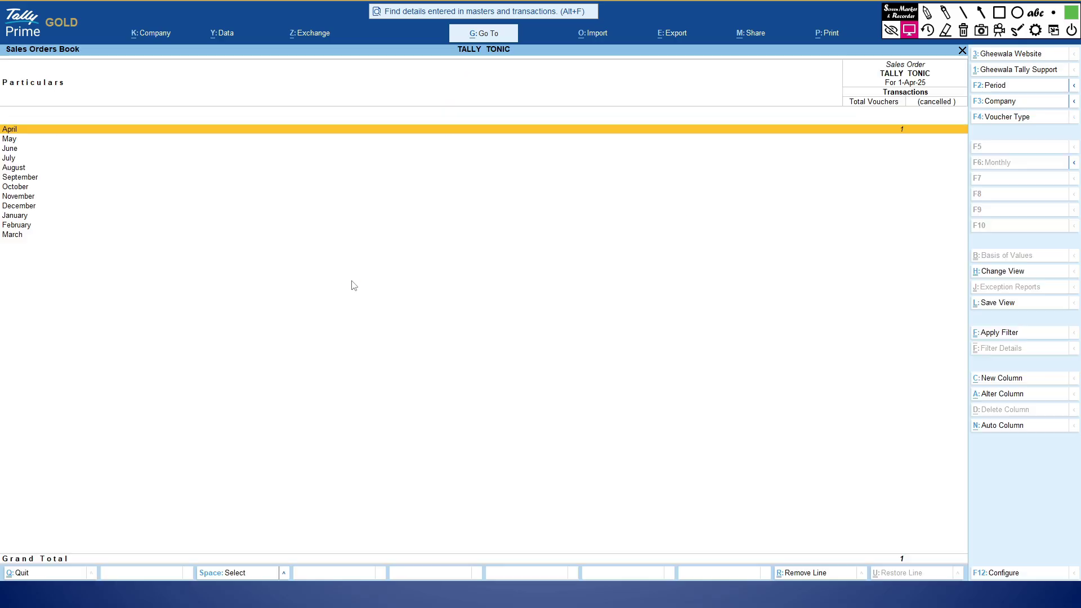
key(Return)
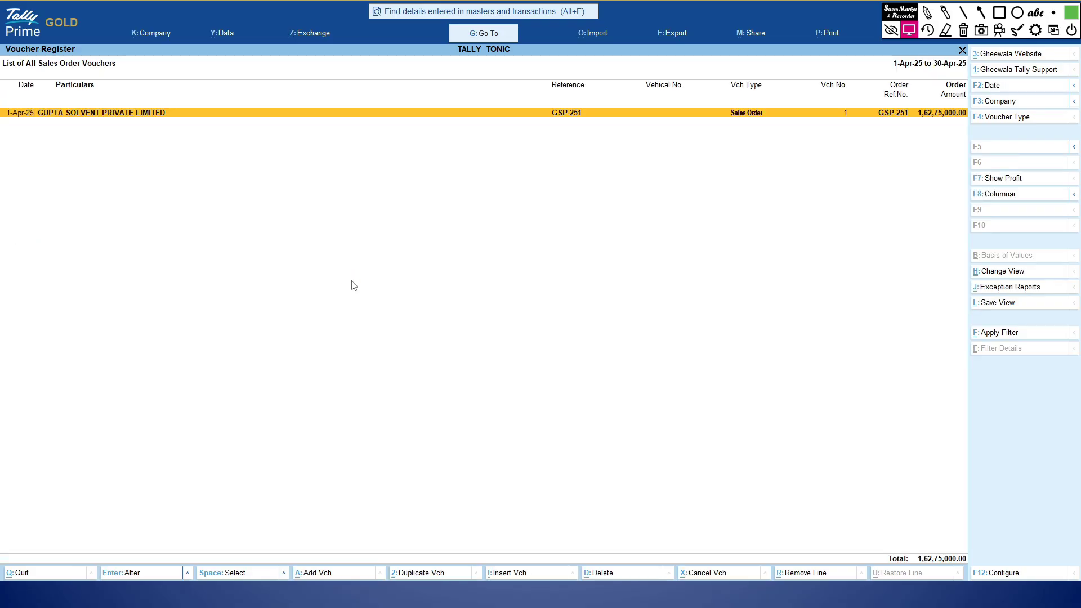
key(Escape)
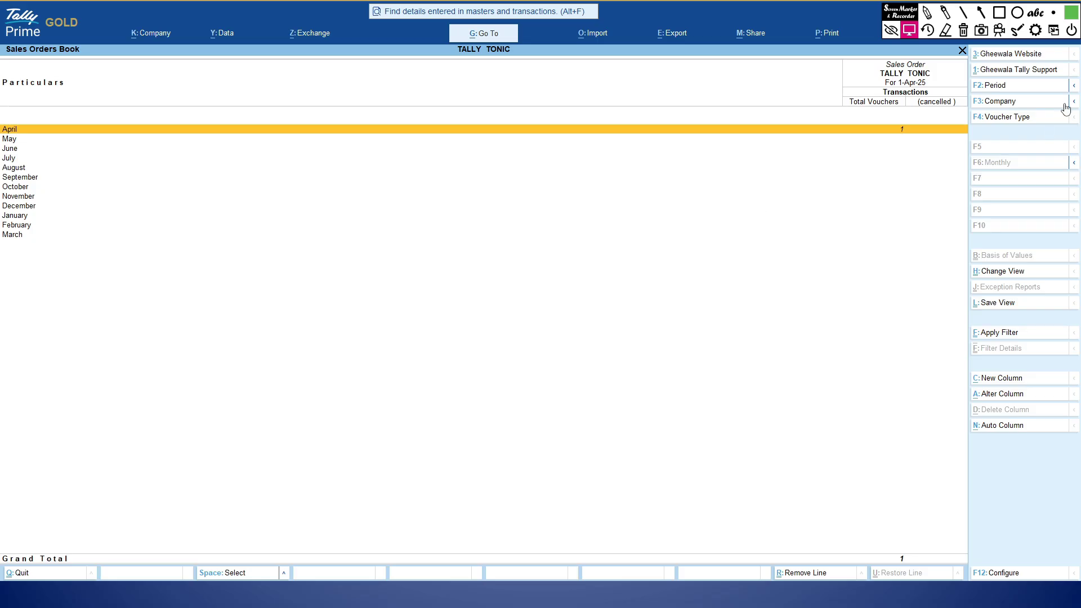
click(999, 13)
mouse_move(2, 104)
mouse_down()
mouse_move(4, 158)
mouse_move(116, 147)
mouse_move(945, 155)
mouse_up()
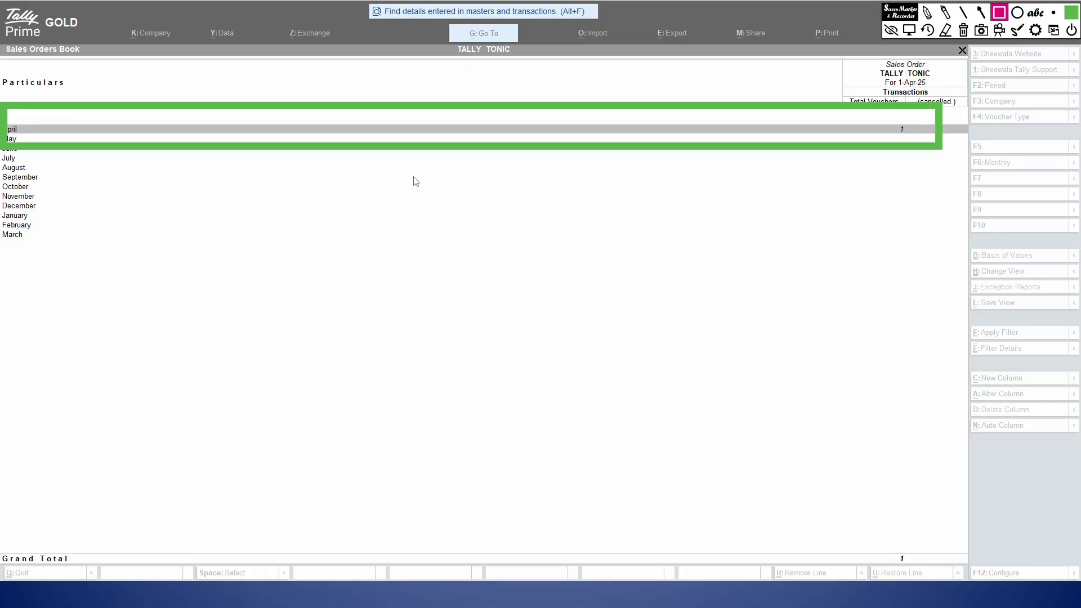
click(960, 32)
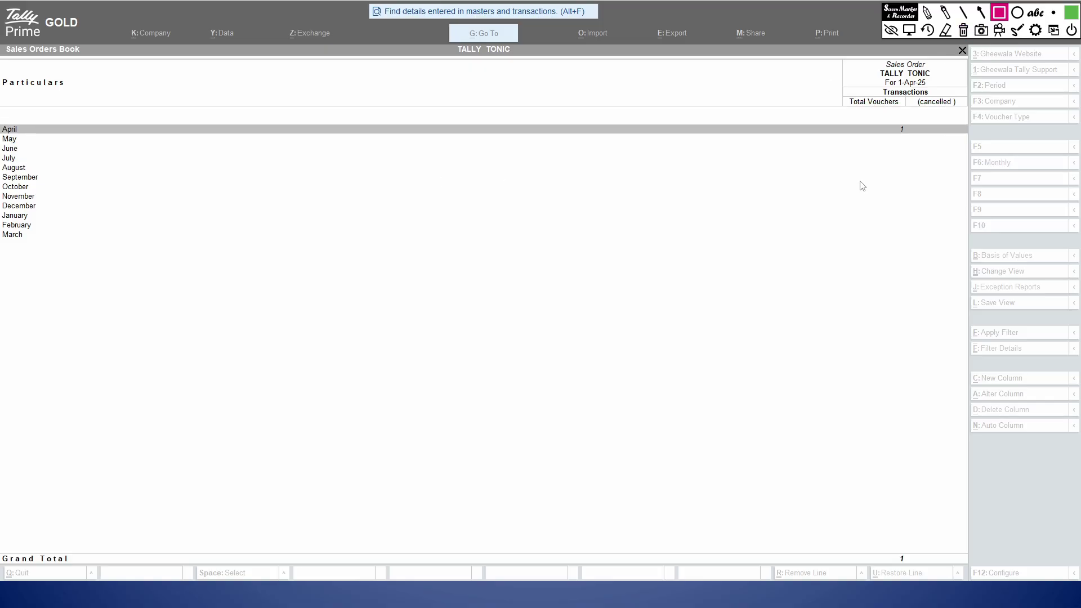
click(836, 162)
click(909, 30)
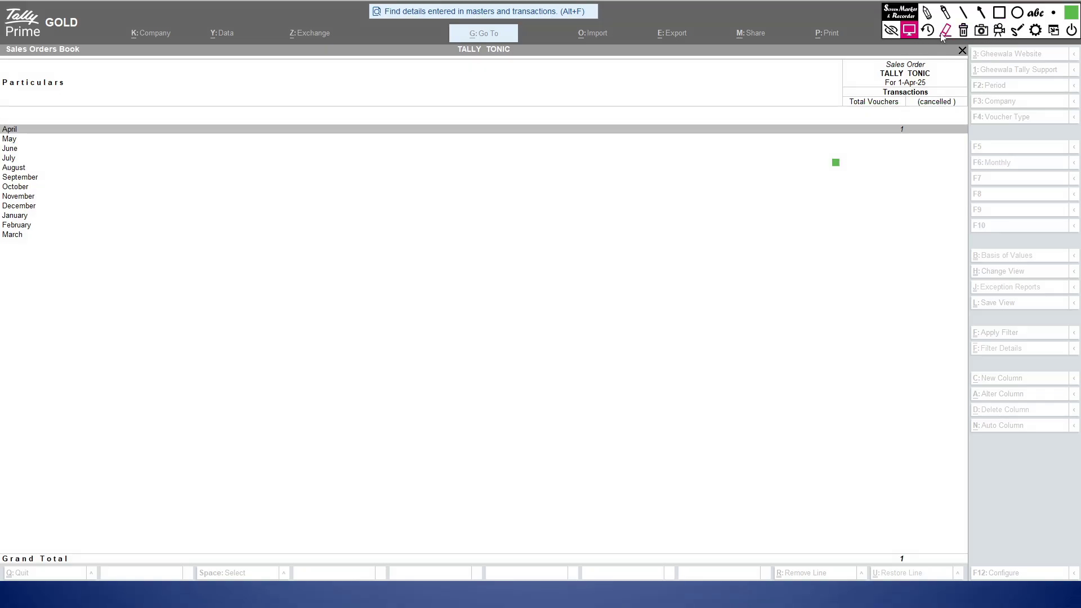
click(963, 33)
click(873, 149)
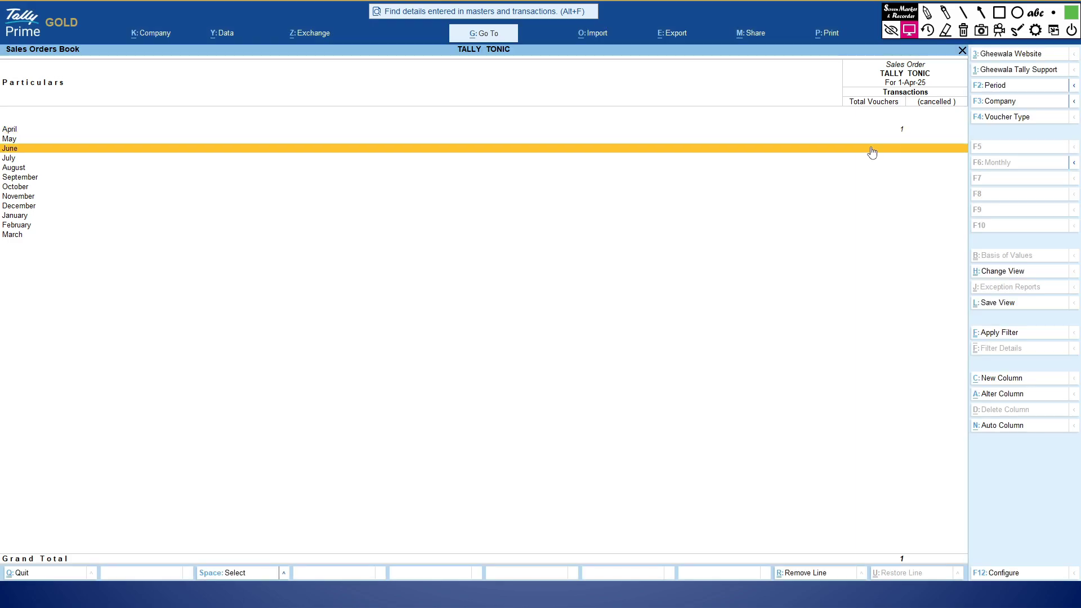
key(alt+Tab)
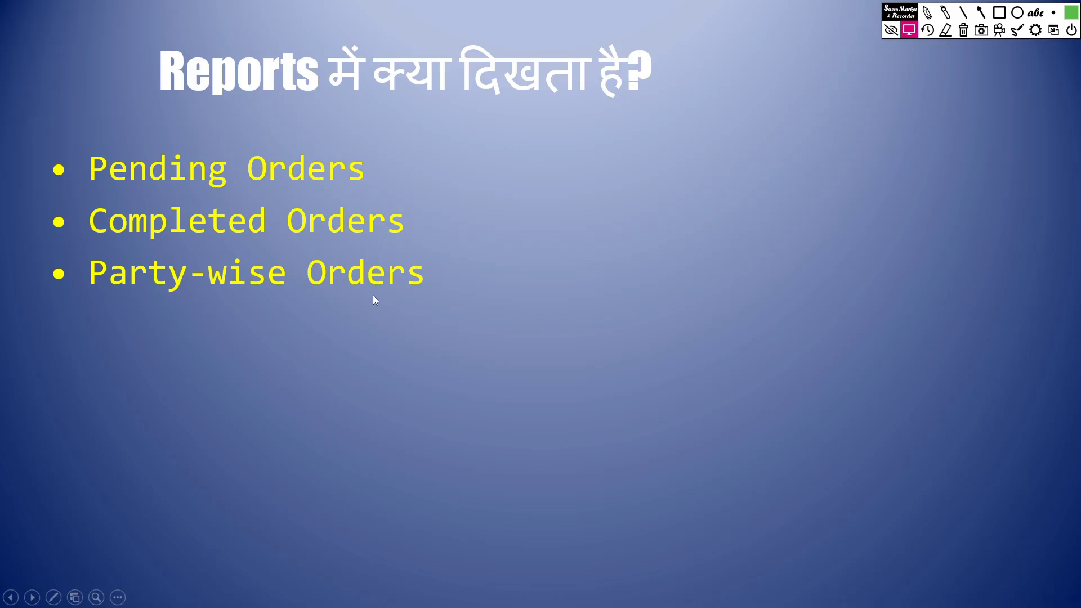
key(alt+Tab)
key(alt+Tab)
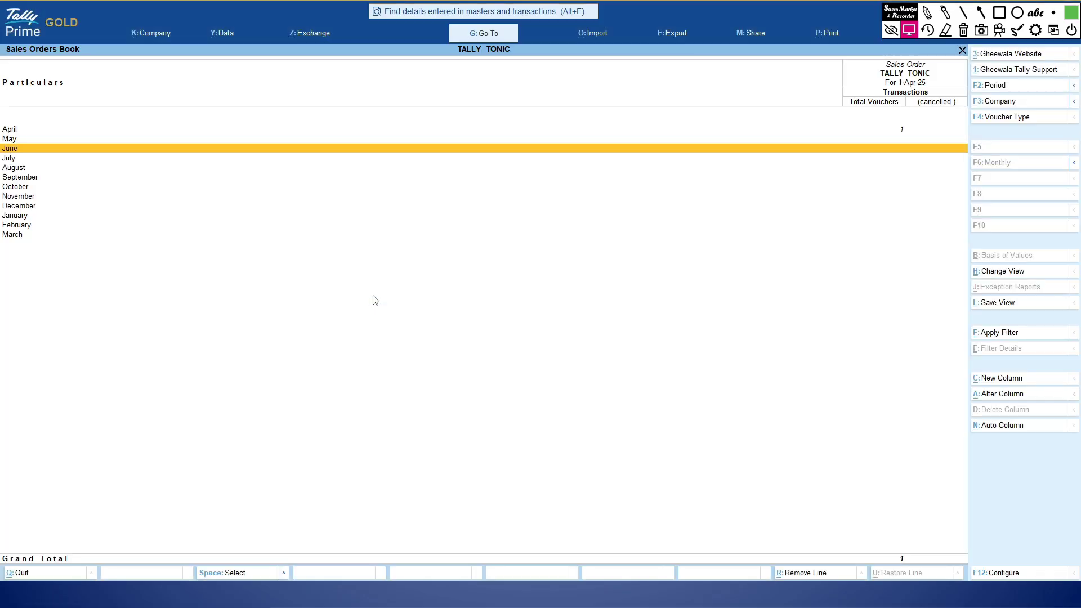
- Reopen April's sales order voucher register and look at its basic filter without applying one
key(Up)
key(Up)
key(Return)
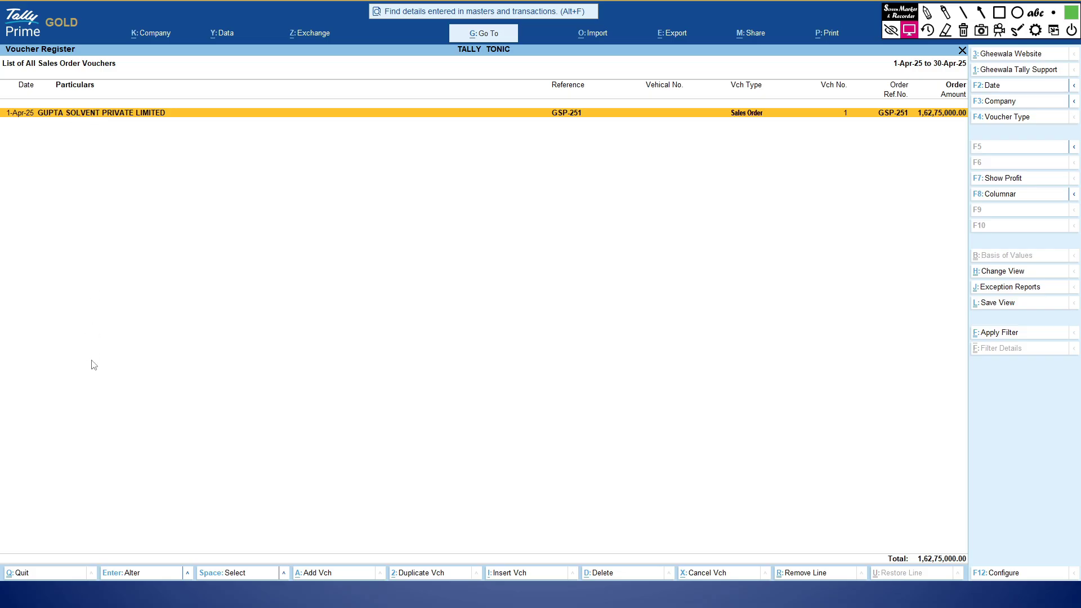
key(ctrl+f)
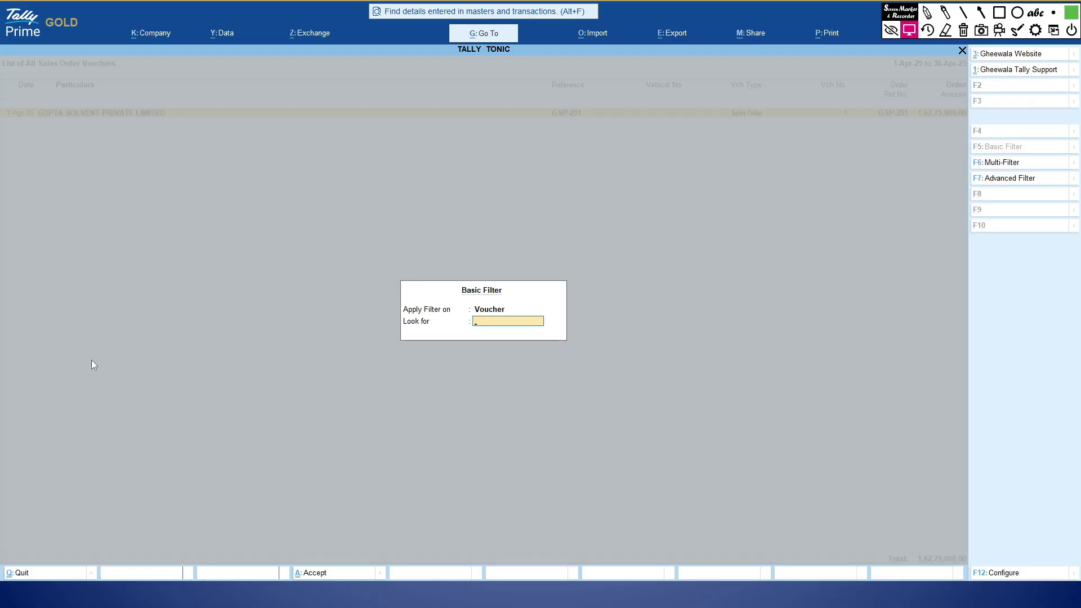
key(Escape)
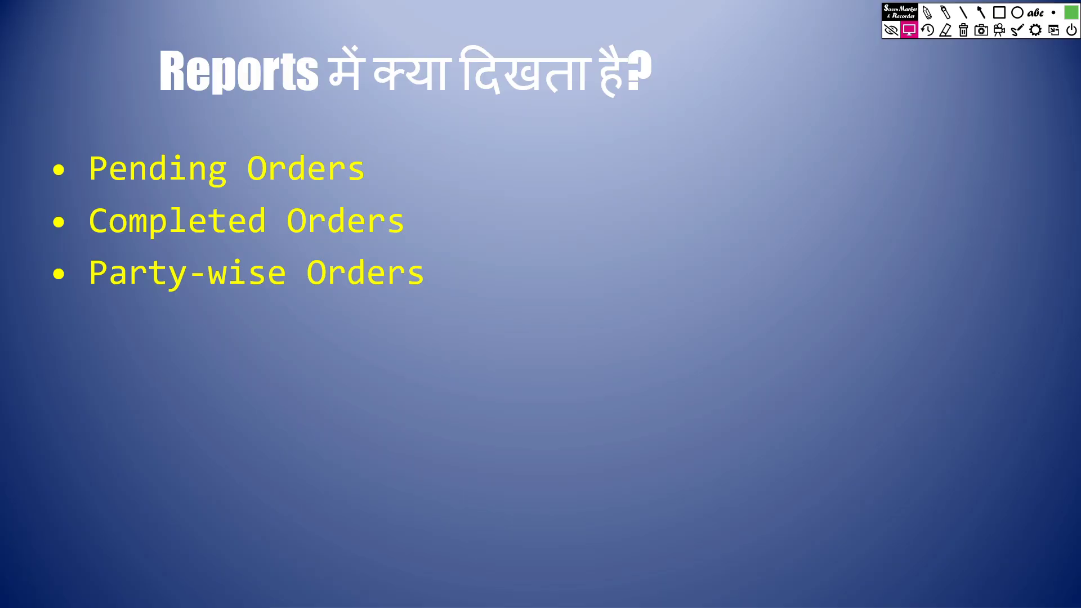
click(753, 375)
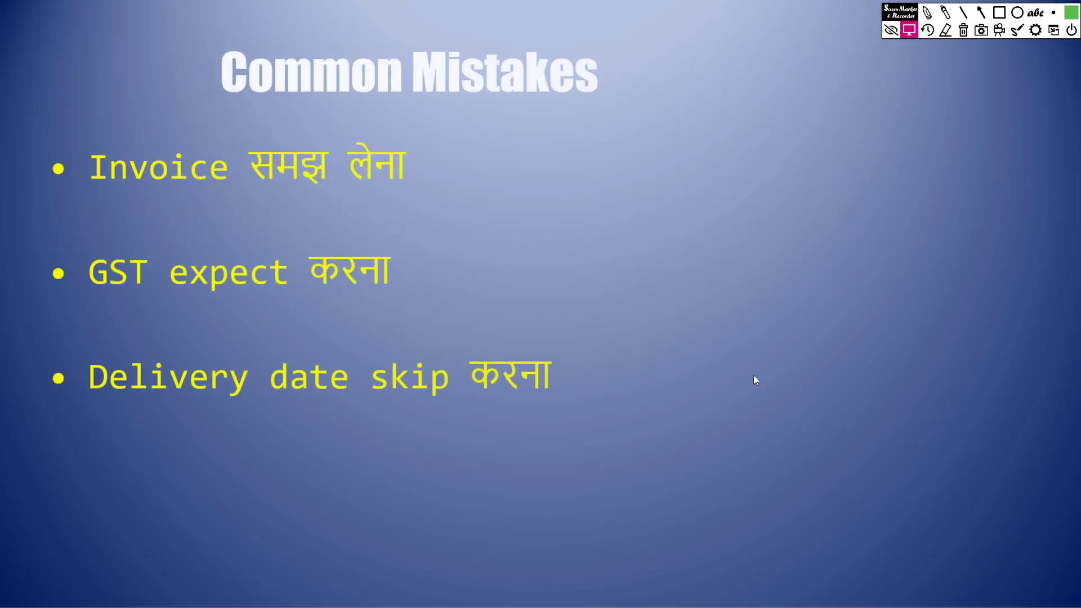